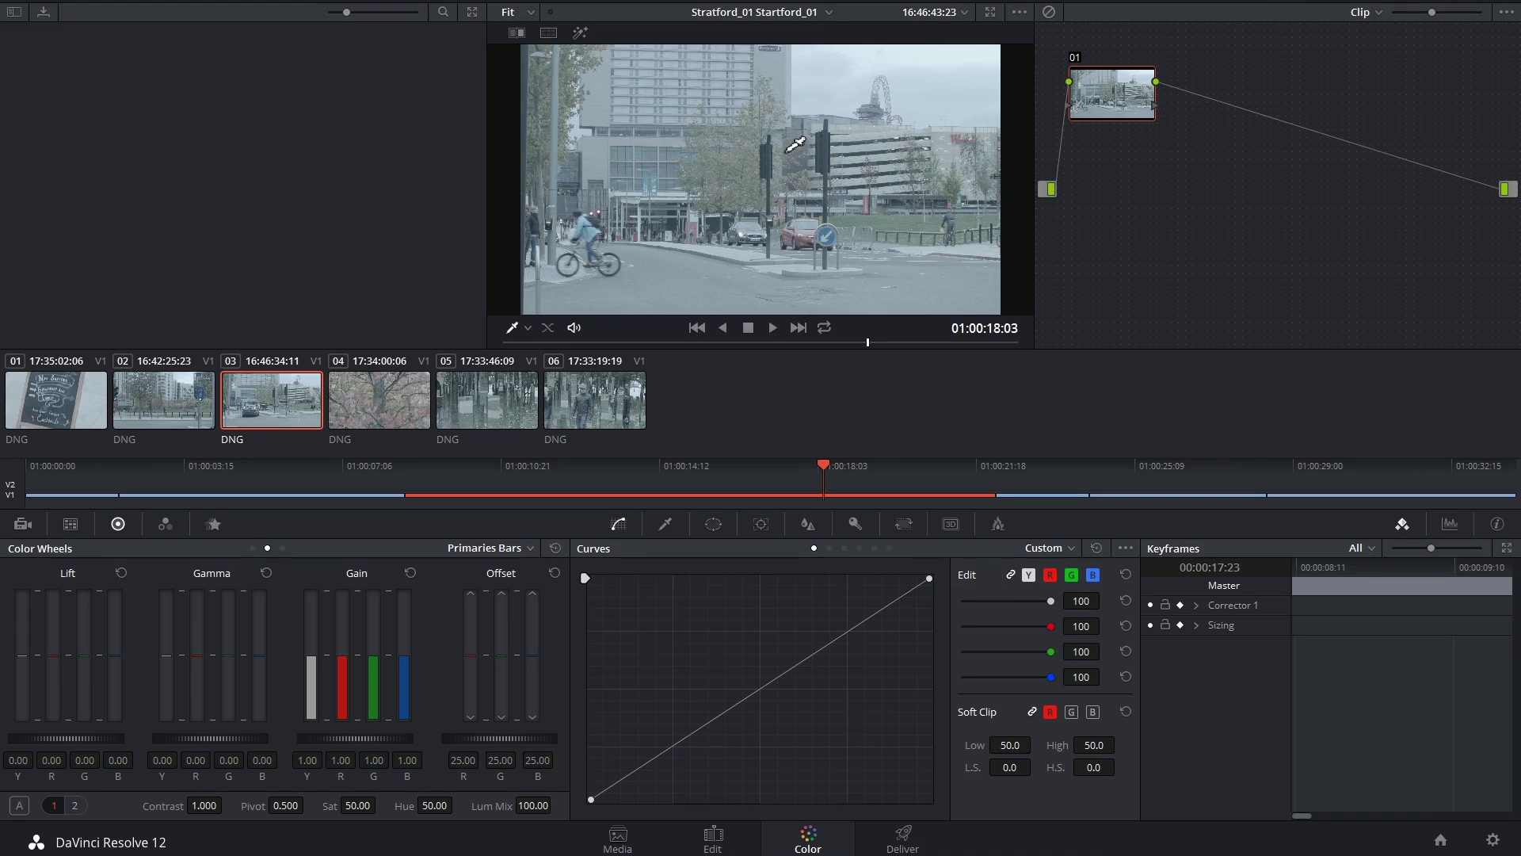
# - Replace the Keyframes panel with a Waveform scope of the Stratford_01 clip
pyautogui.click(1449, 523)
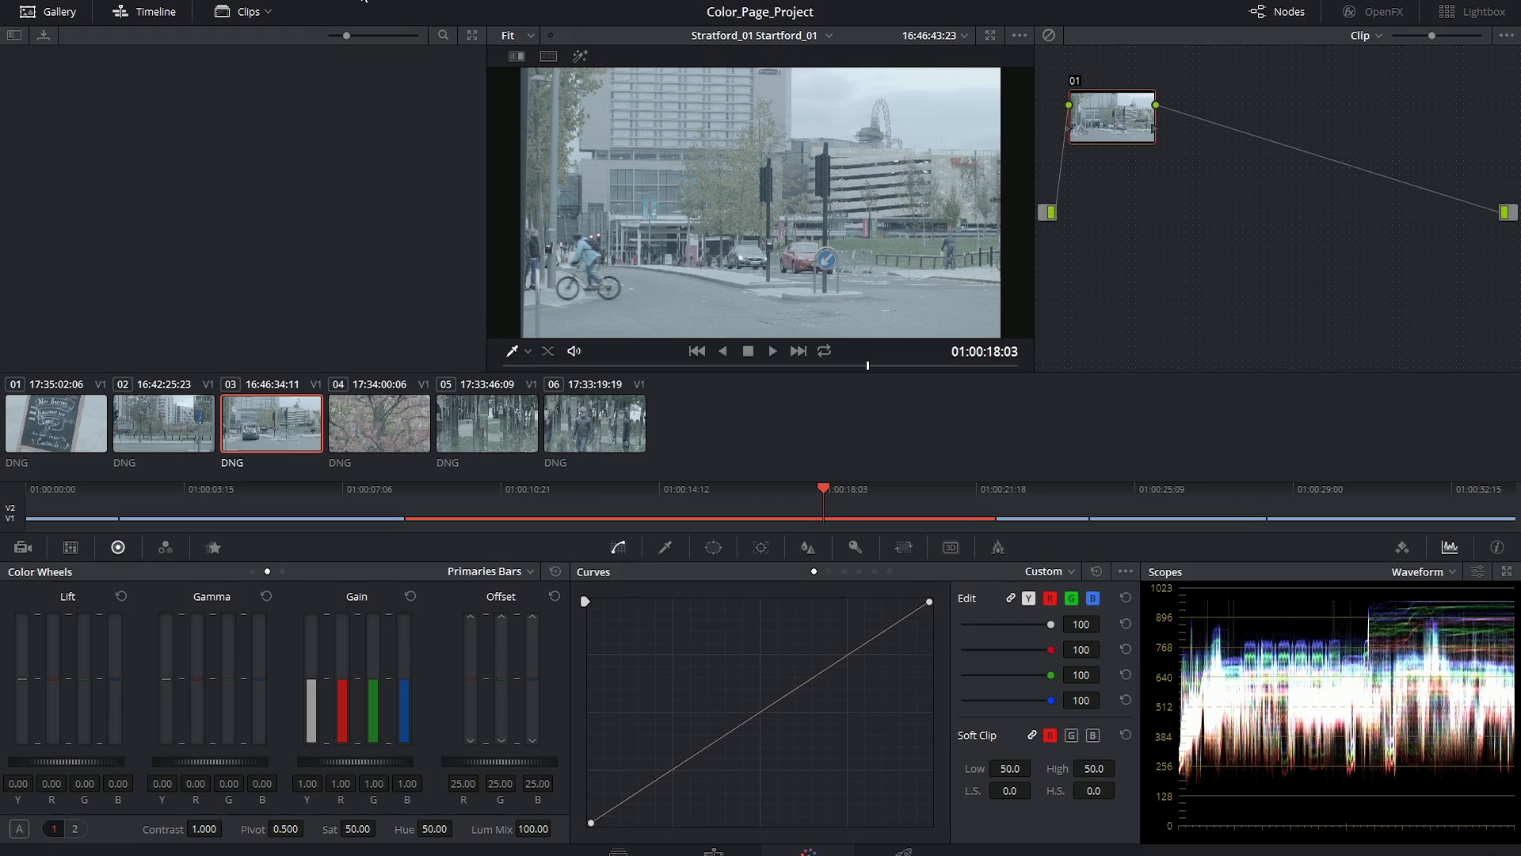
# - Turn Workspace > Video Scopes on so the scopes open in a floating window
pyautogui.click(372, 8)
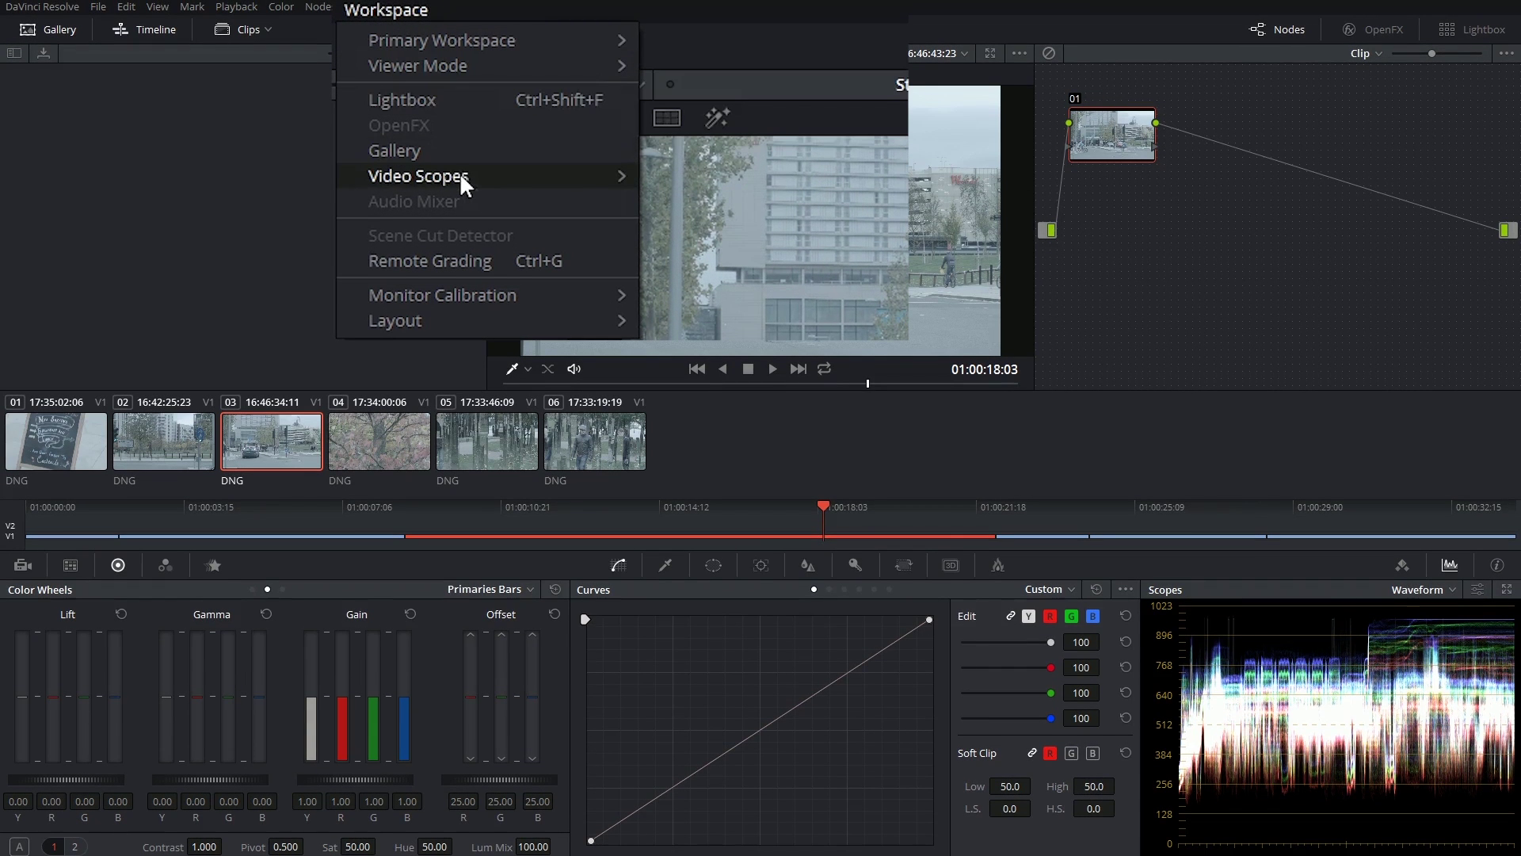
pyautogui.moveTo(463, 173)
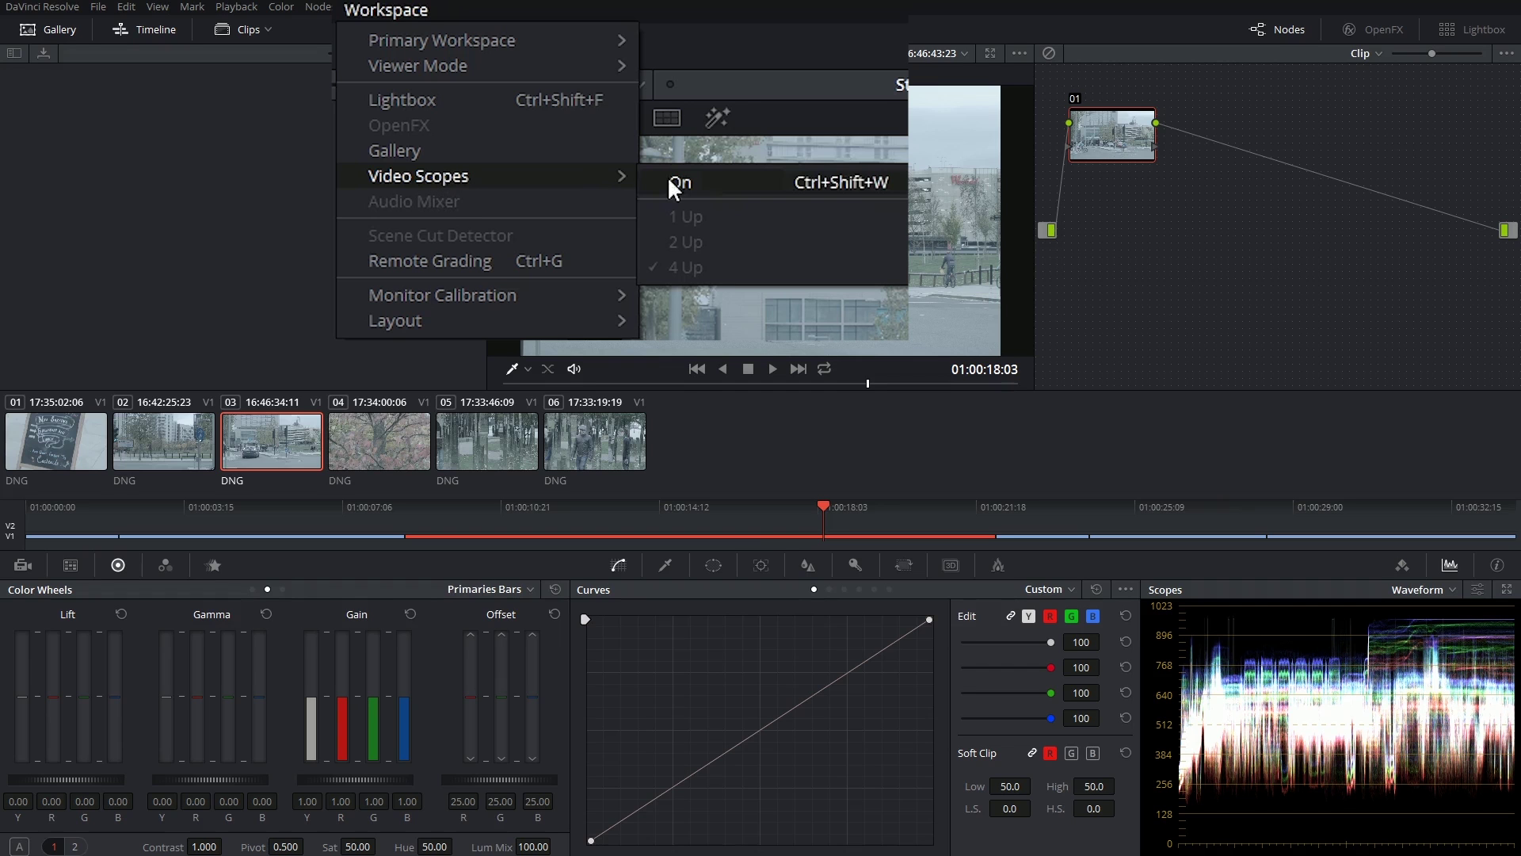
pyautogui.click(724, 180)
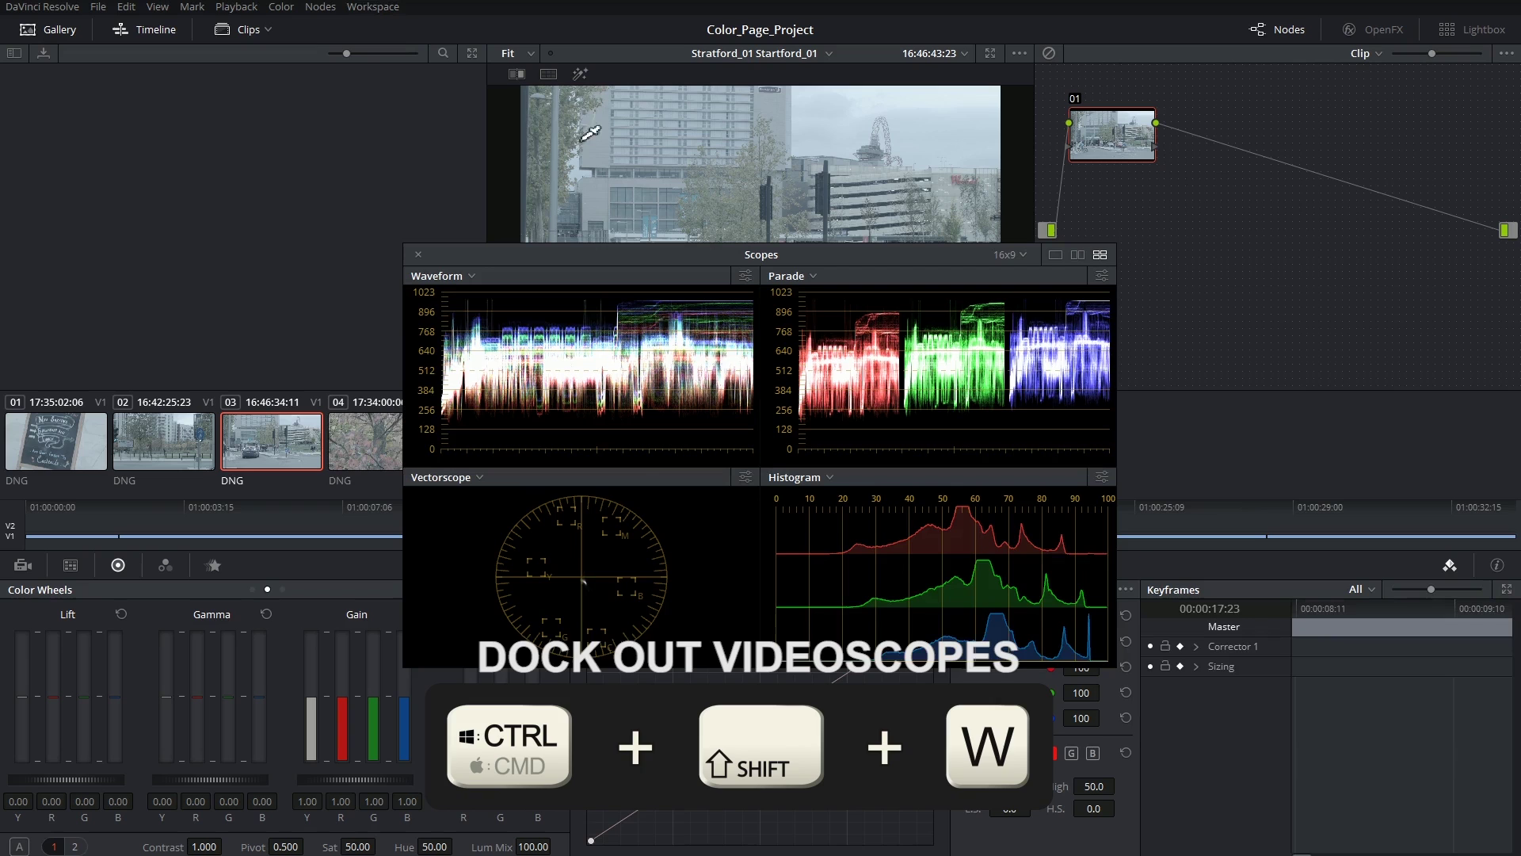
# - Move and enlarge the floating Scopes window, then close it with Ctrl+Shift+W
pyautogui.moveTo(587, 255); pyautogui.dragTo(548, 146)
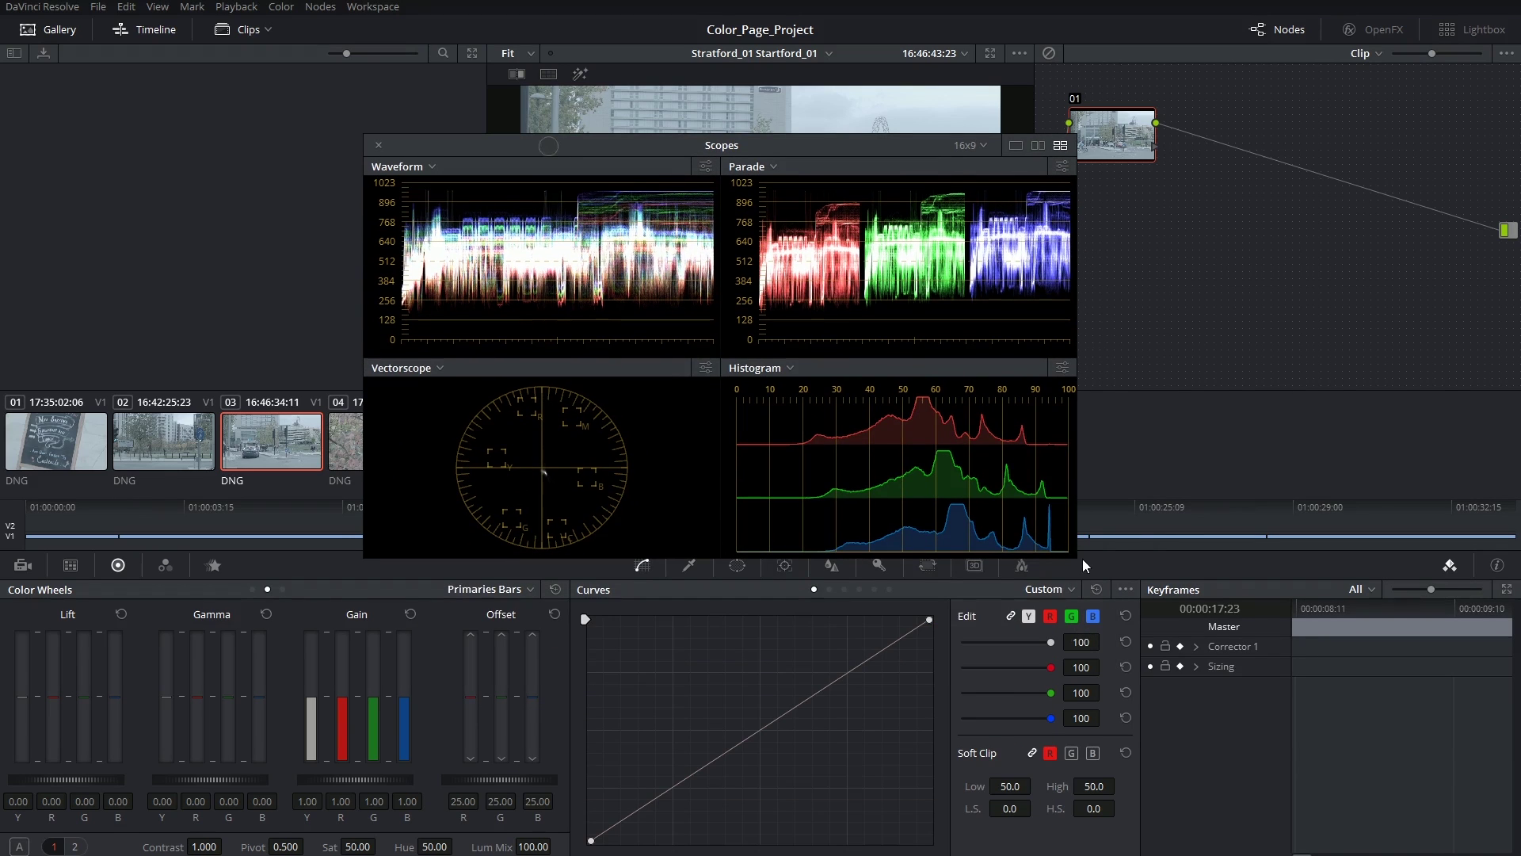
pyautogui.moveTo(1076, 557); pyautogui.dragTo(1318, 691)
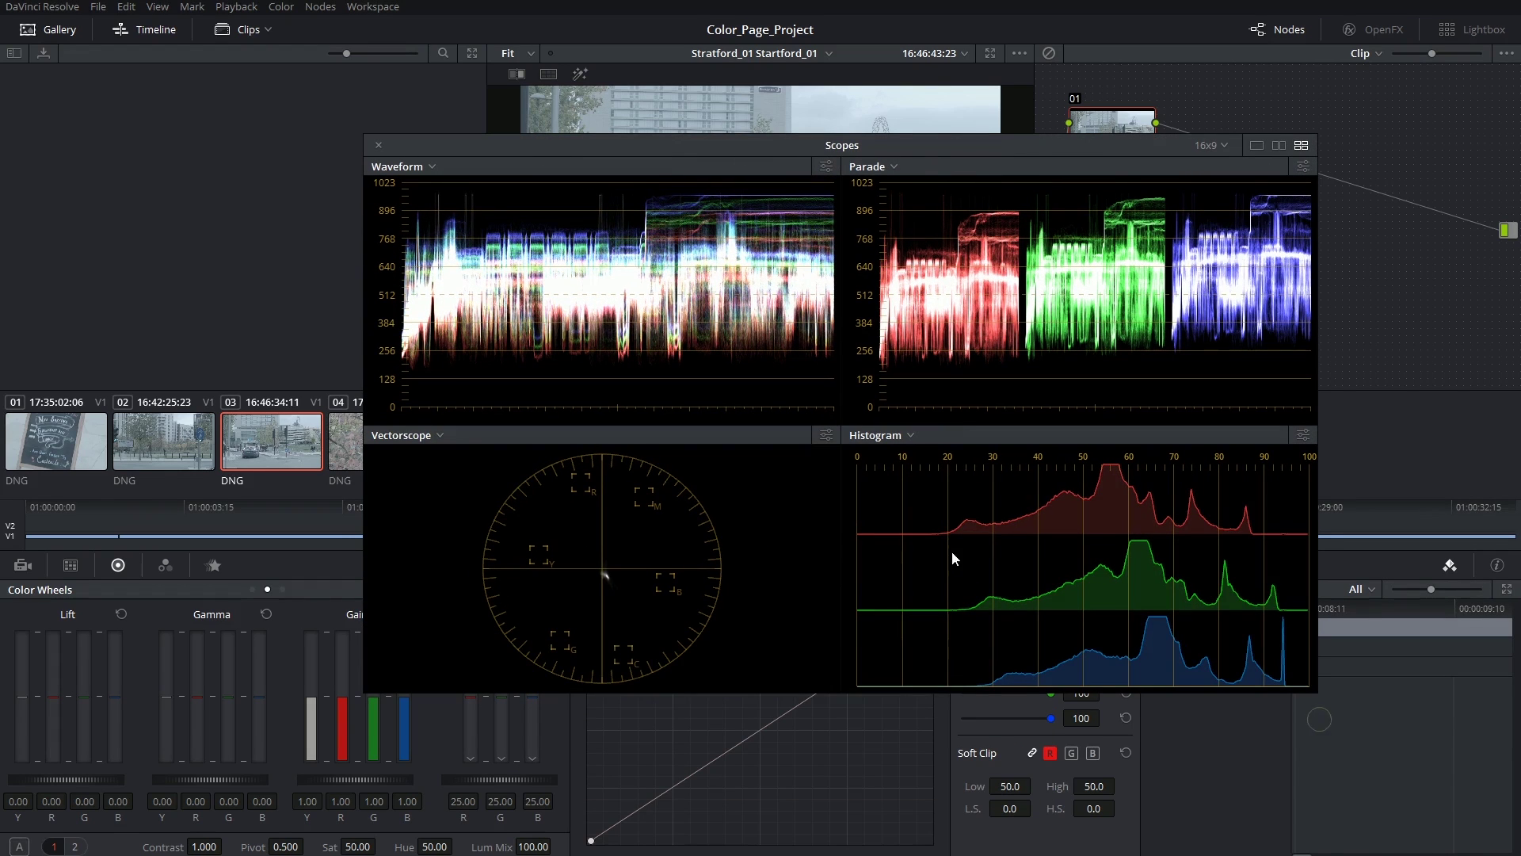
pyautogui.moveTo(666, 156); pyautogui.dragTo(1179, 124)
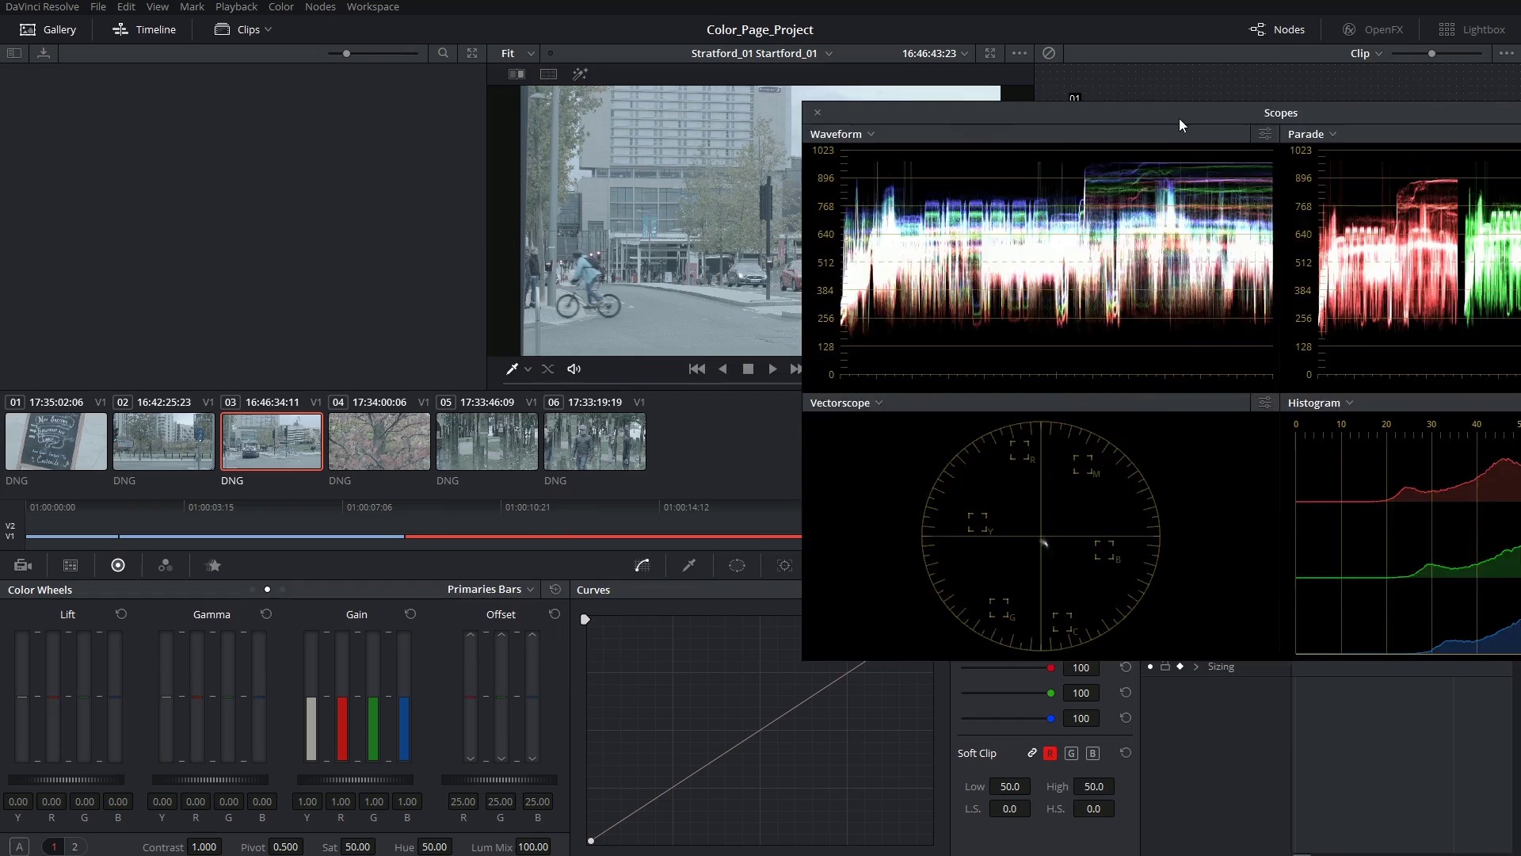
pyautogui.hotkey('ctrl', 'shift', 'w')
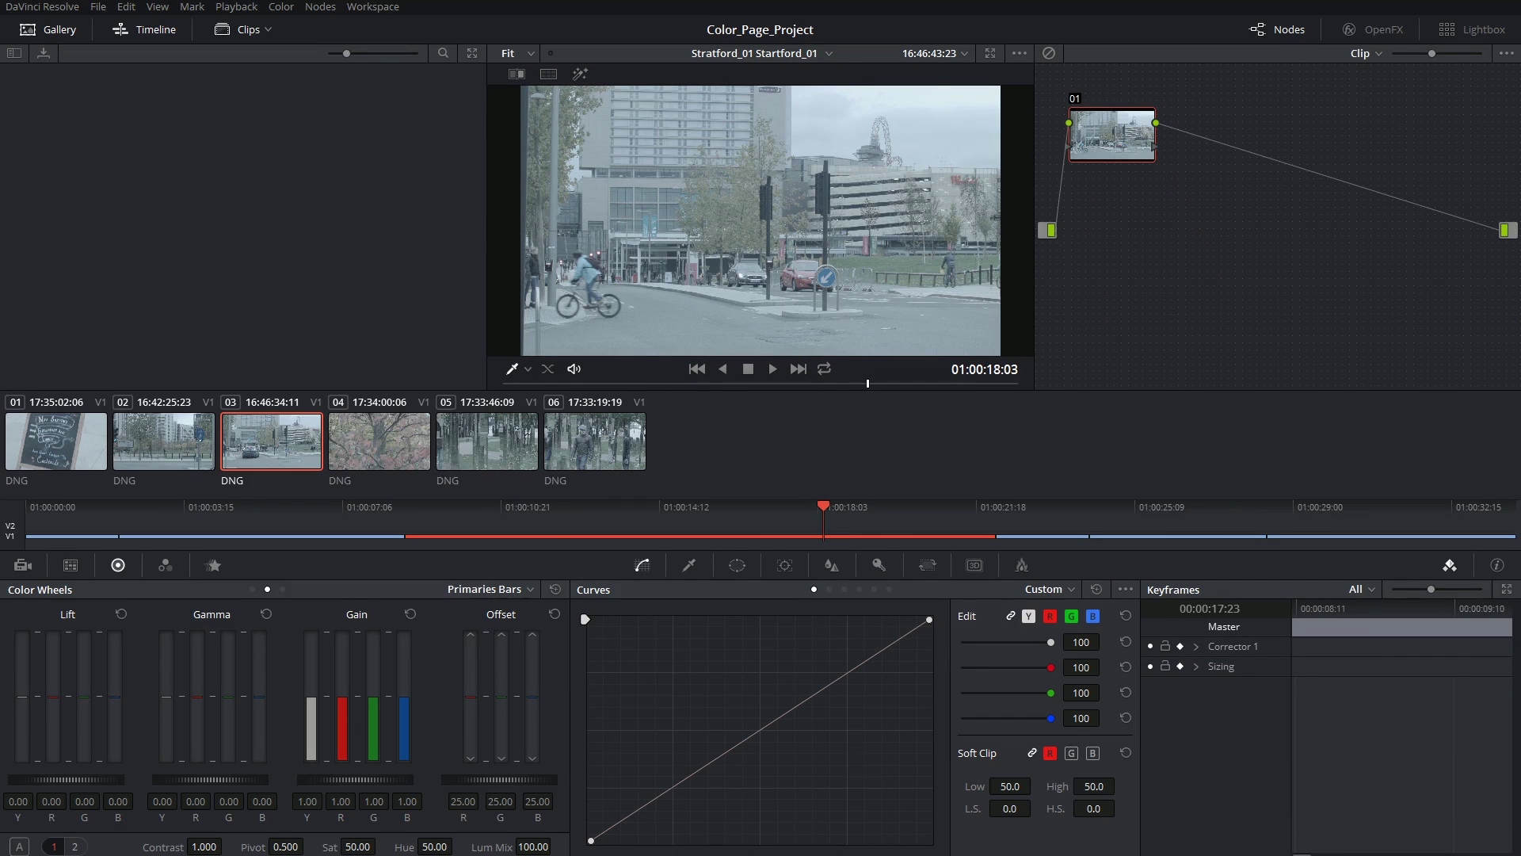
# - Turn on the Dual Screen layout from Workspace > Layout
pyautogui.click(373, 6)
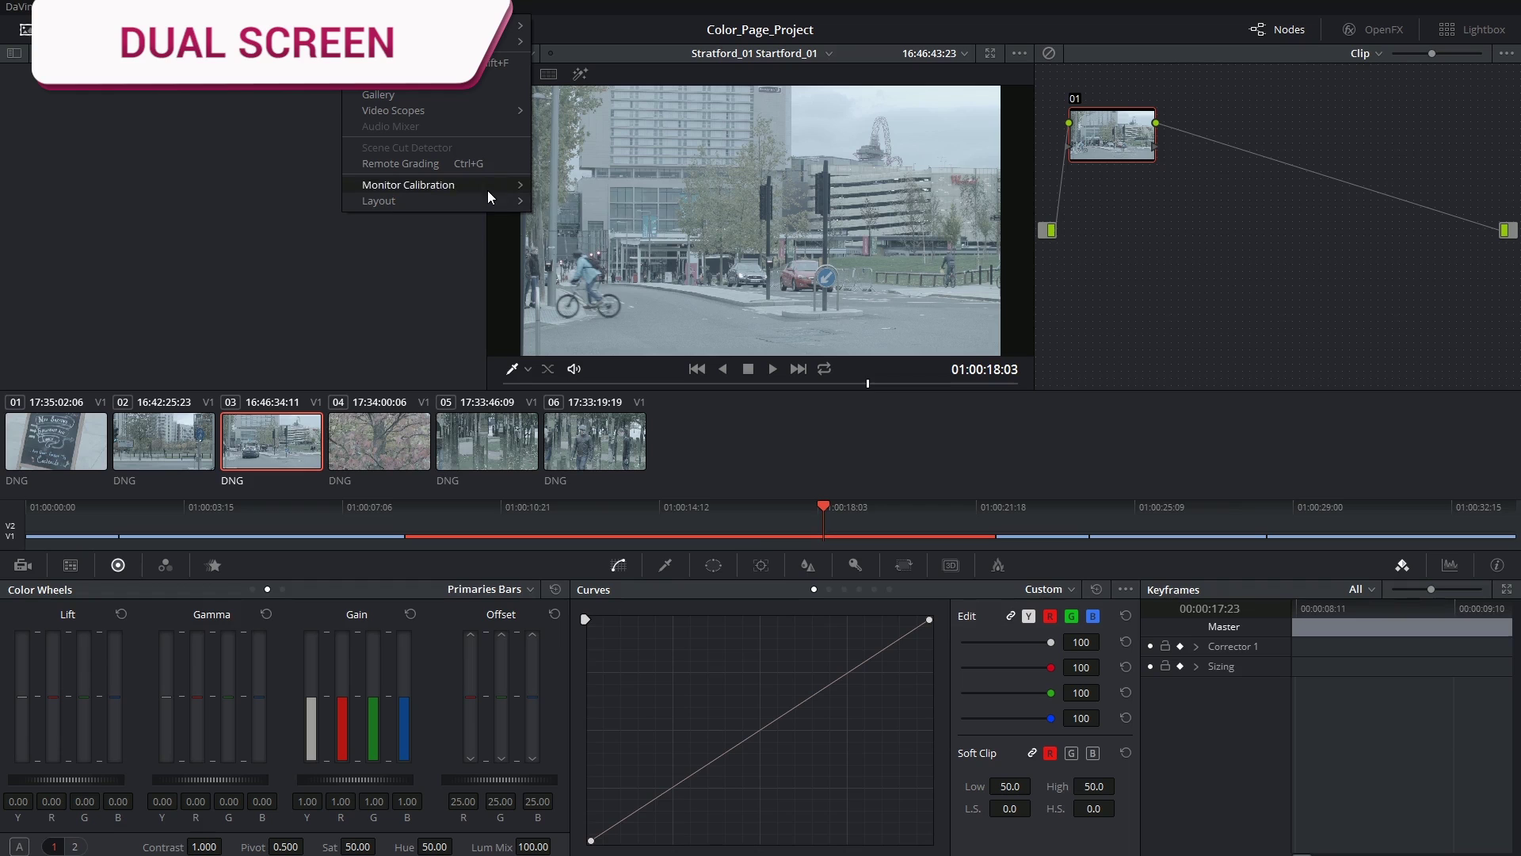
pyautogui.moveTo(487, 202)
pyautogui.moveTo(586, 222)
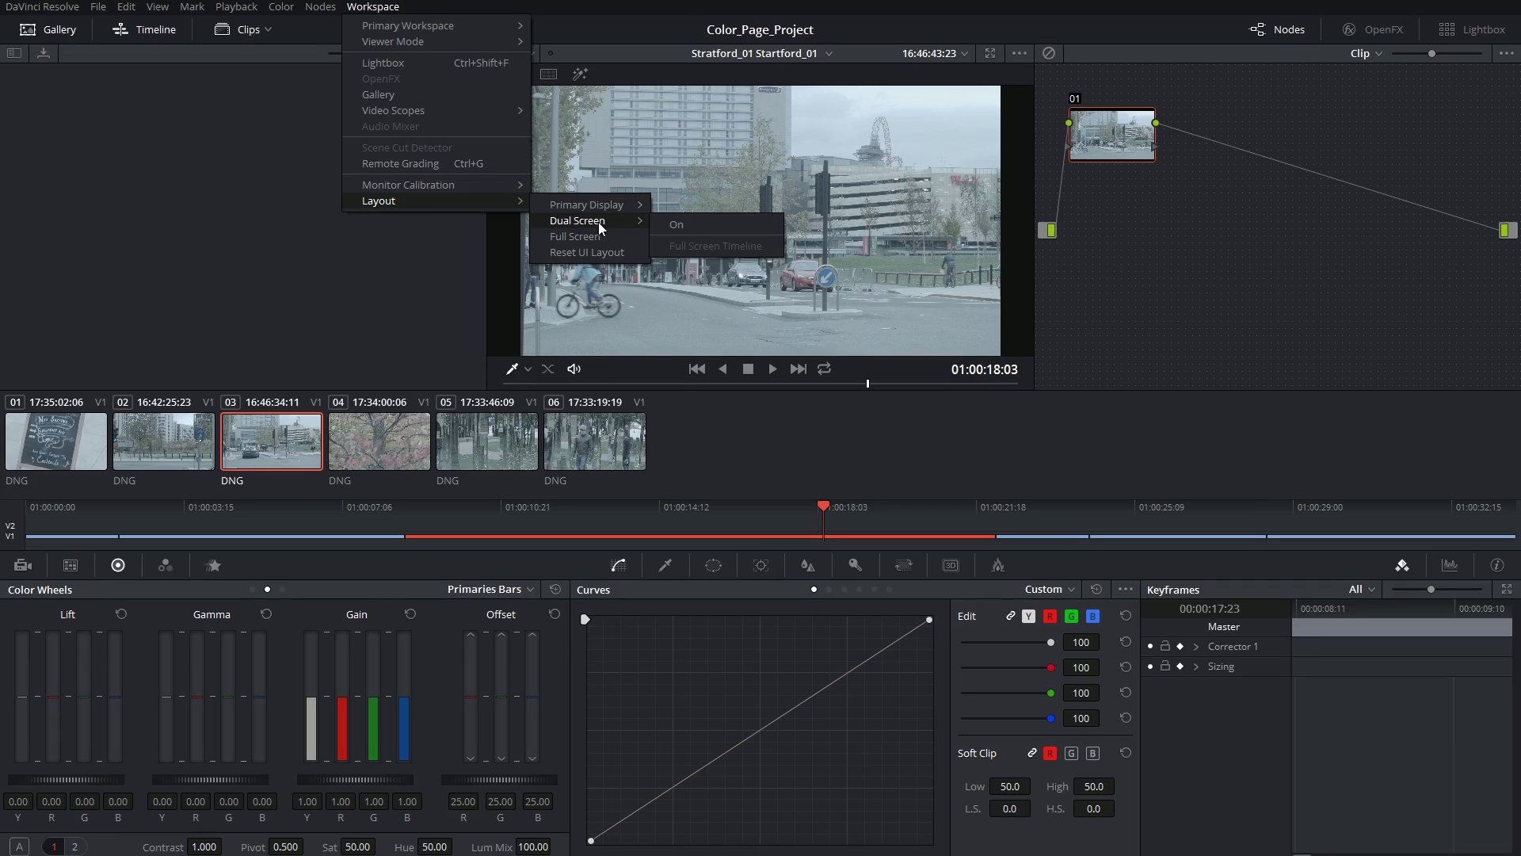
pyautogui.click(691, 226)
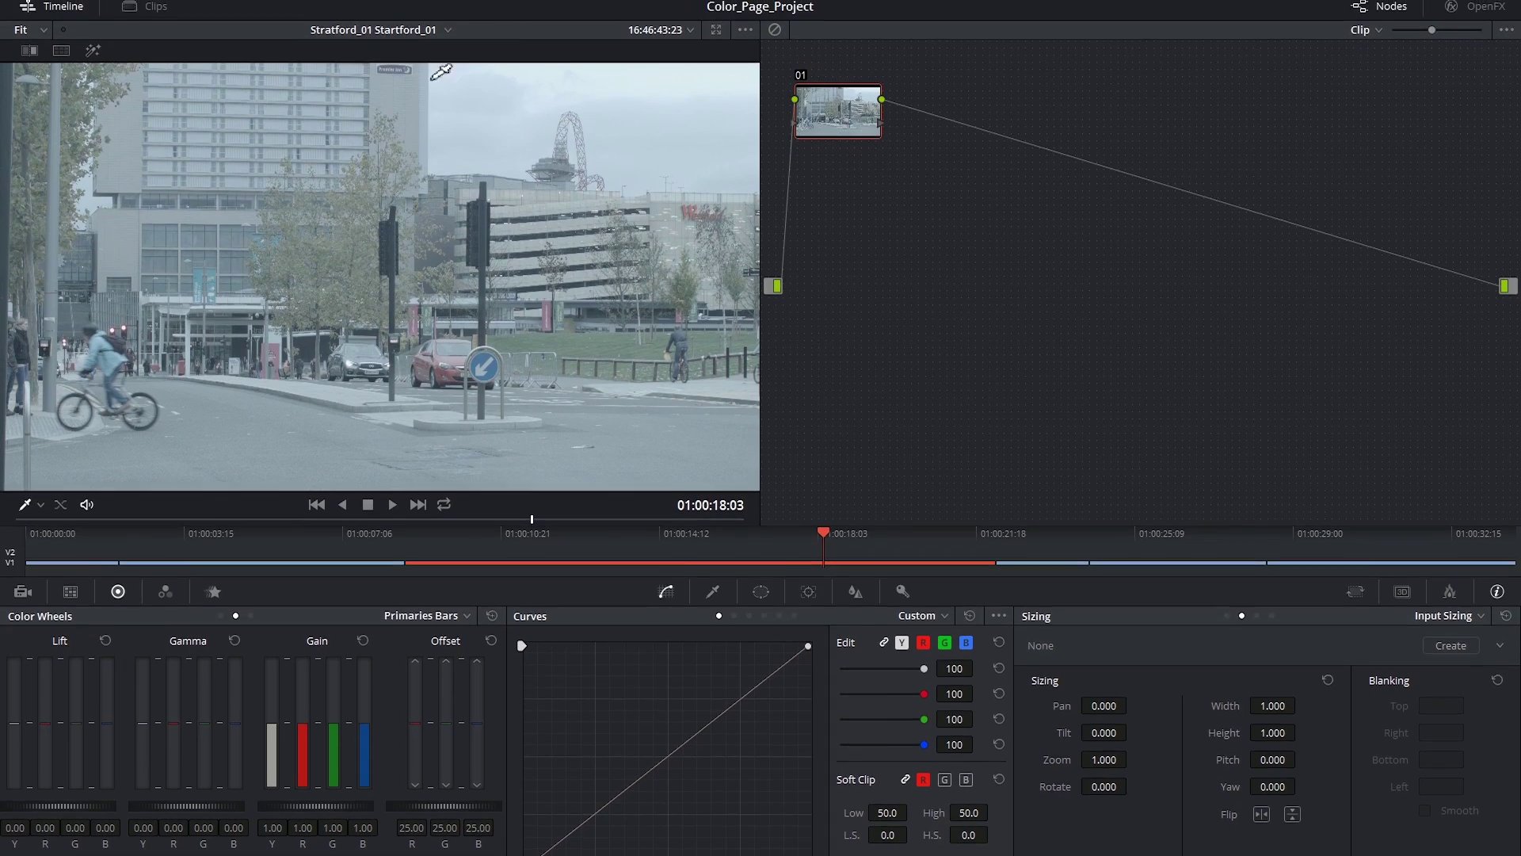
# - Set the primary display to Display 2
pyautogui.click(372, 8)
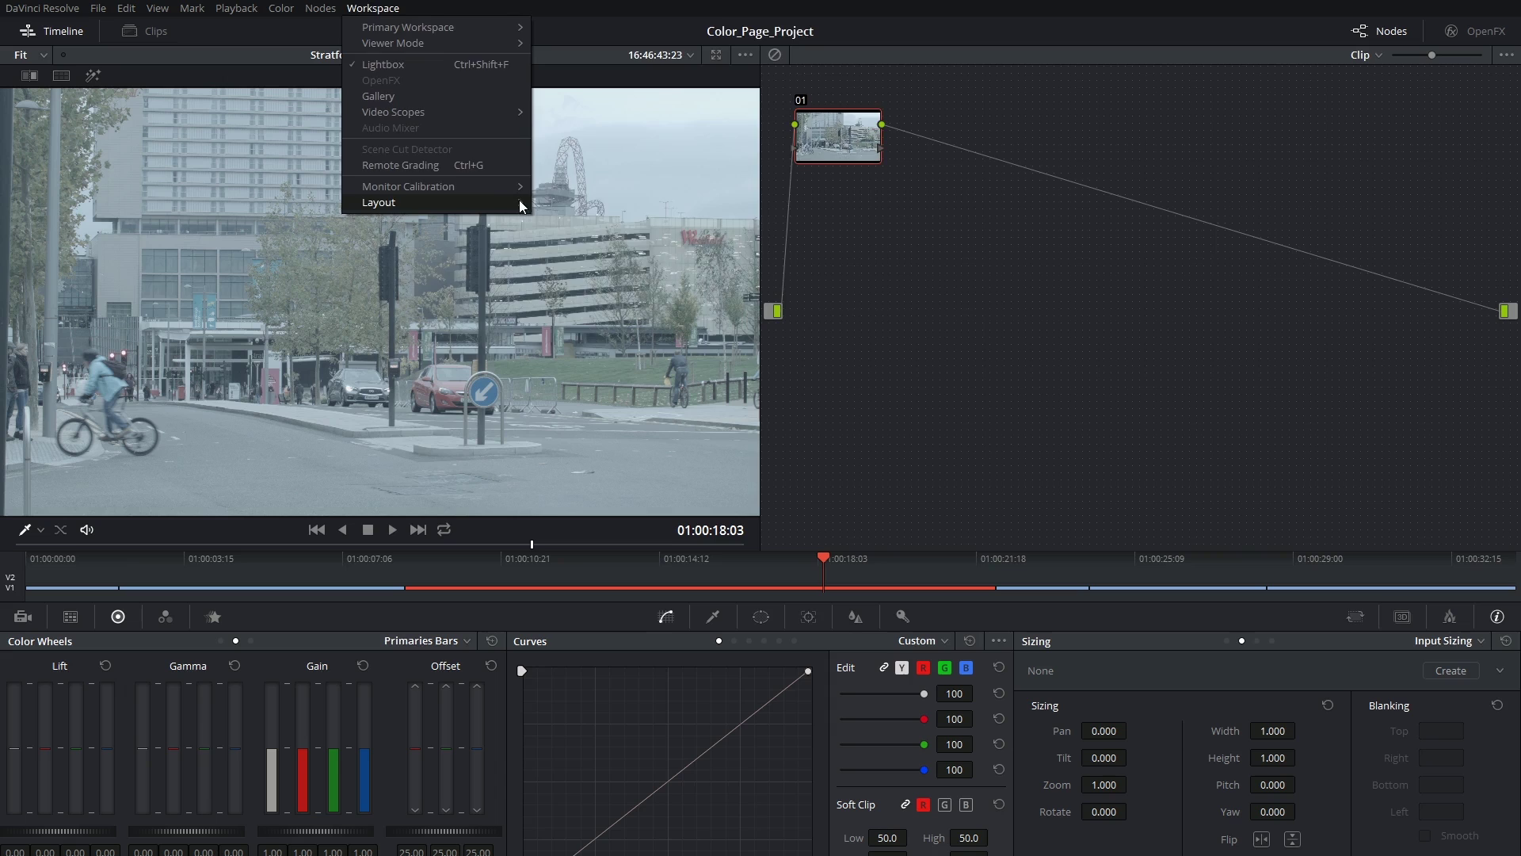
pyautogui.moveTo(519, 201)
pyautogui.moveTo(616, 204)
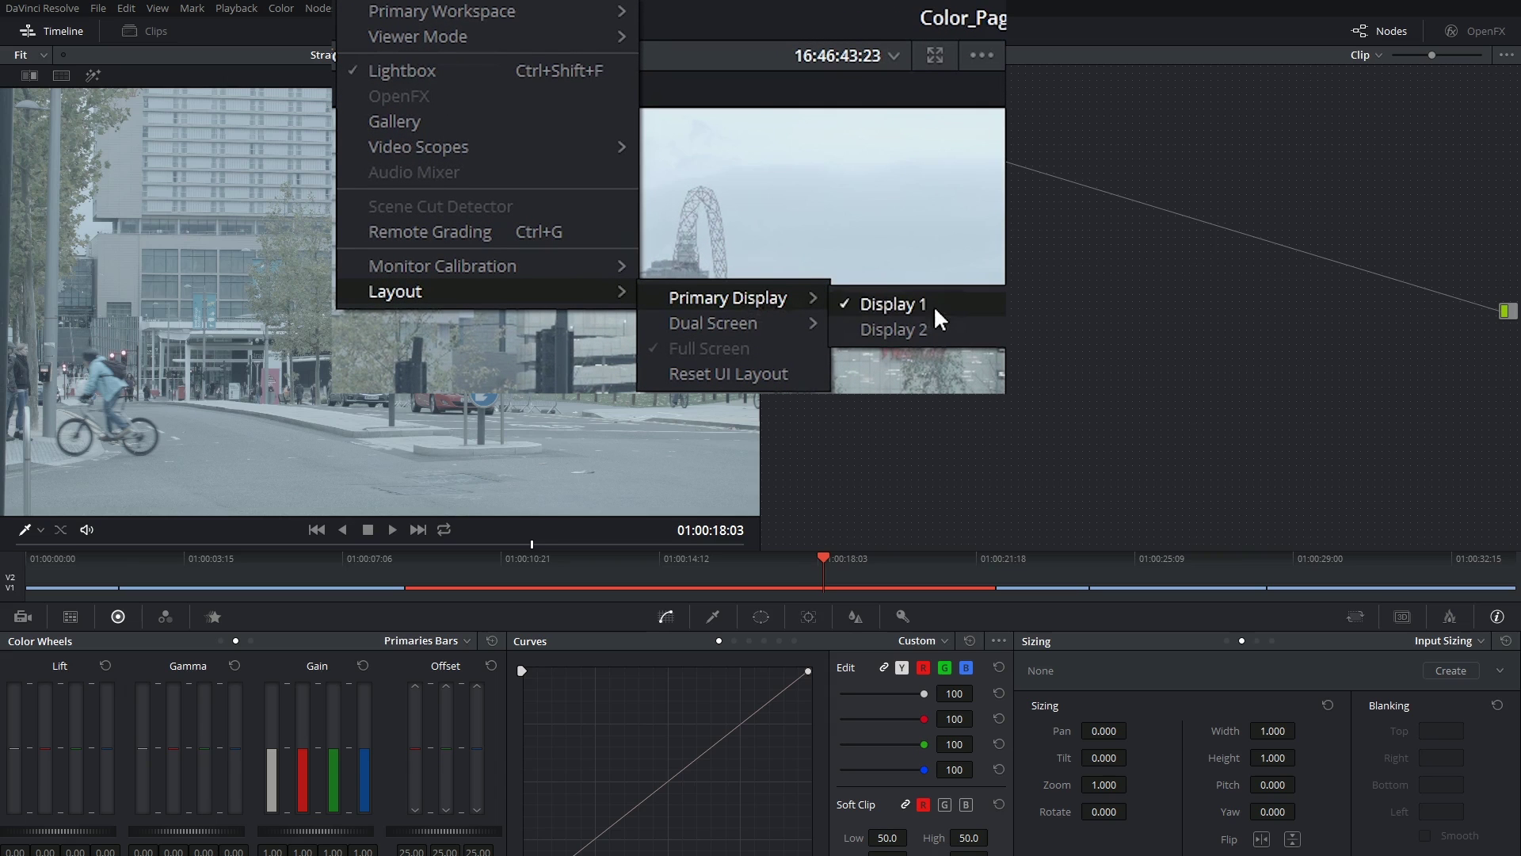
pyautogui.click(882, 328)
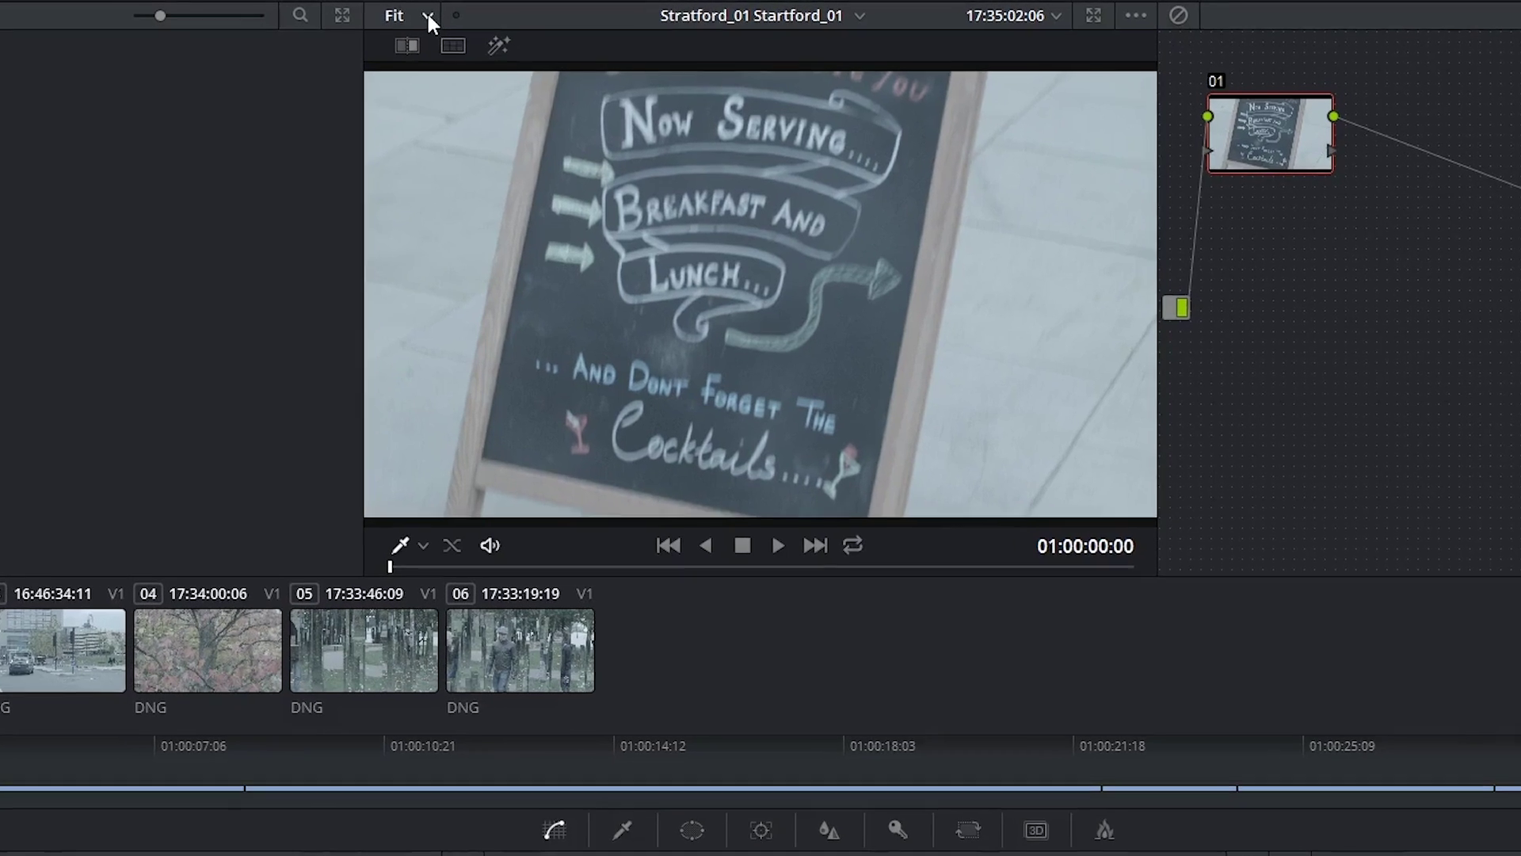
# - Set the viewer zoom to 100%, then 50%, then back to Fit
pyautogui.click(428, 15)
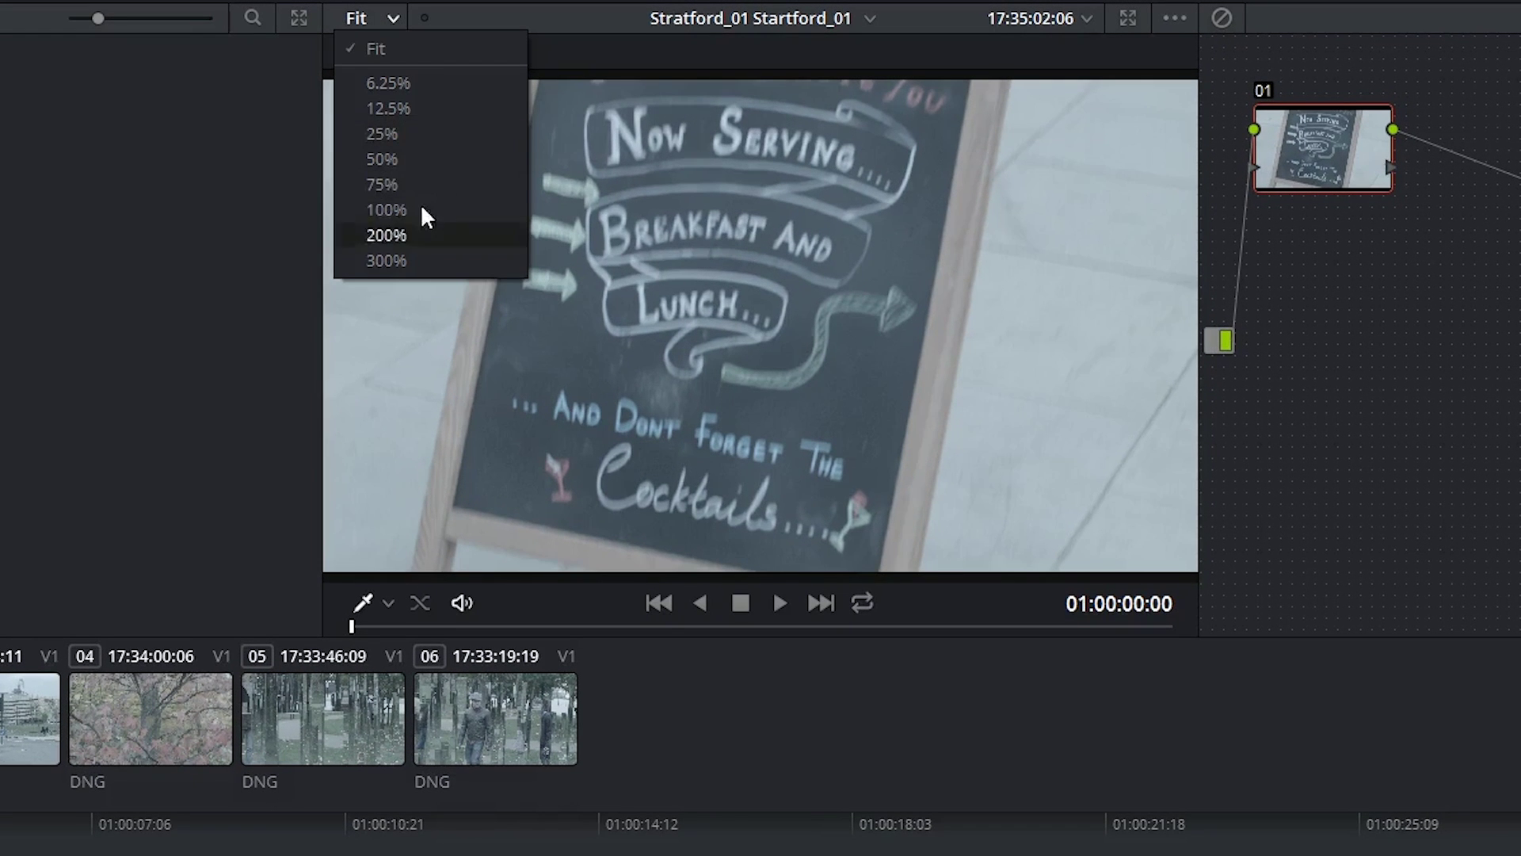
pyautogui.click(405, 210)
pyautogui.click(396, 14)
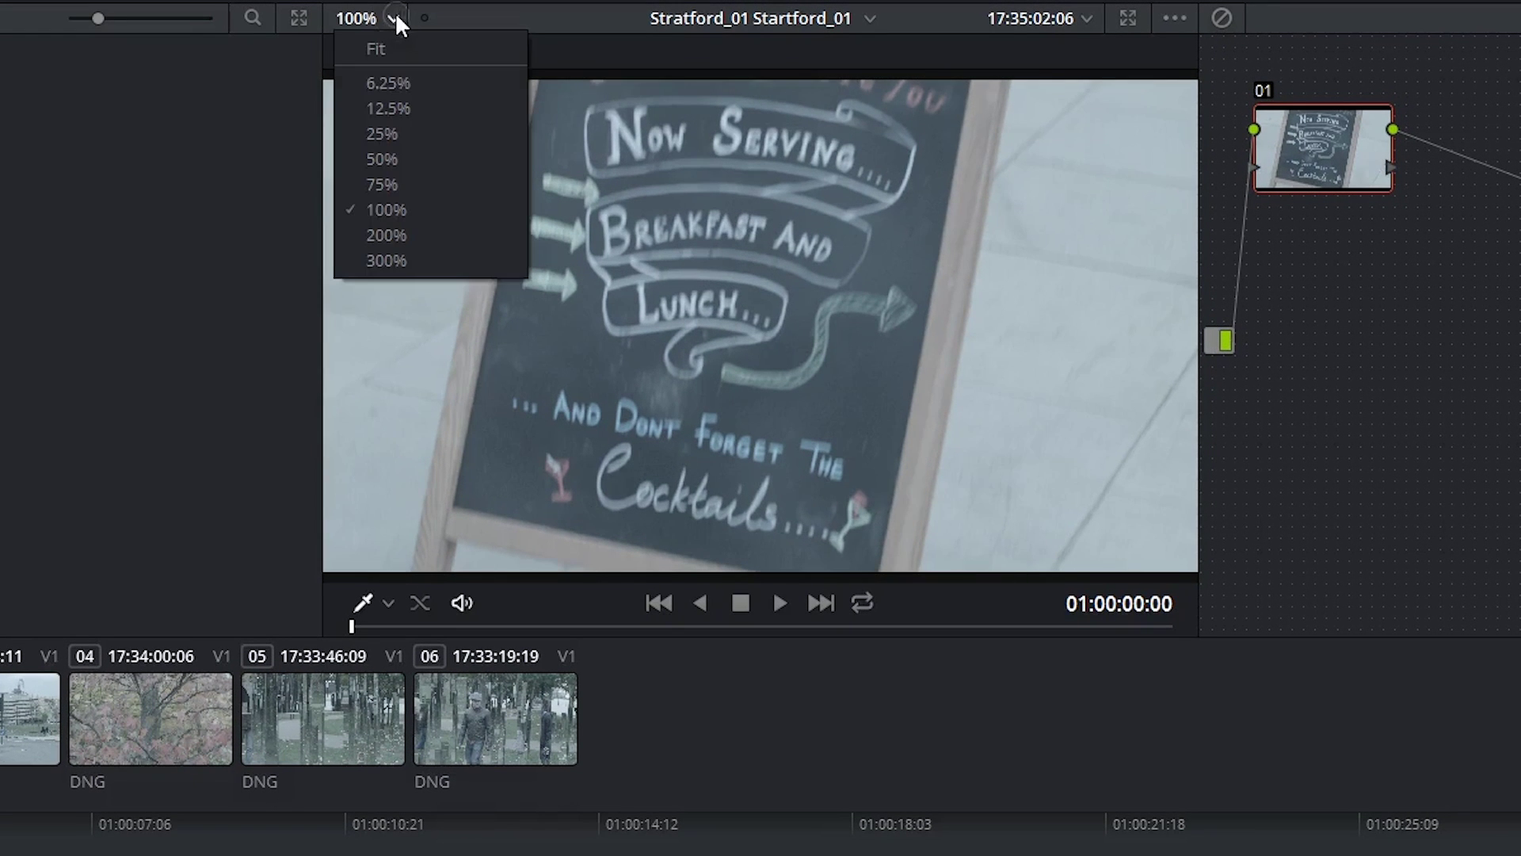
pyautogui.click(398, 163)
pyautogui.click(397, 17)
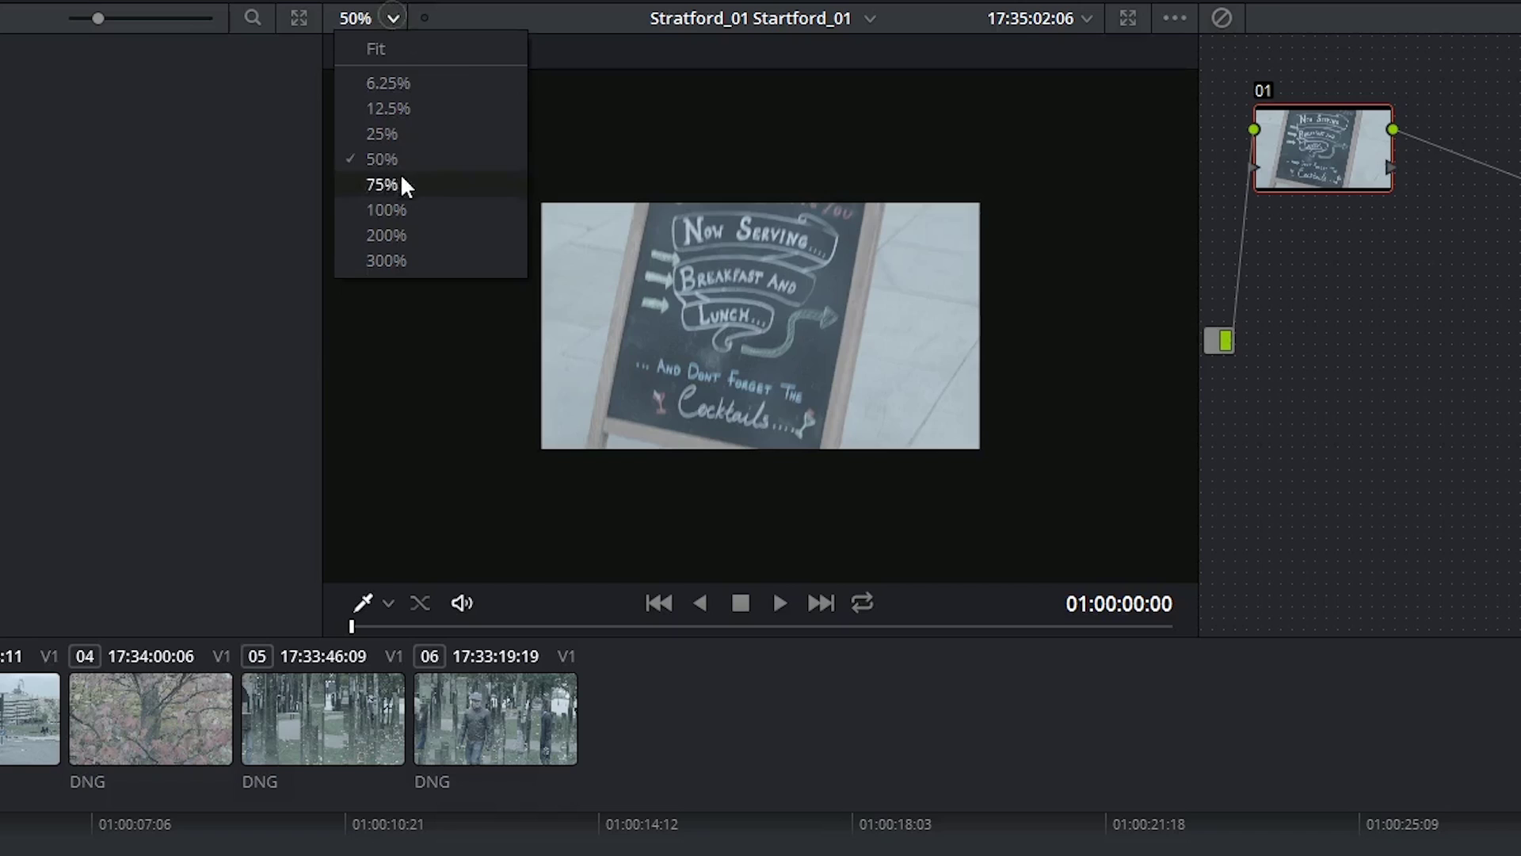
pyautogui.click(428, 49)
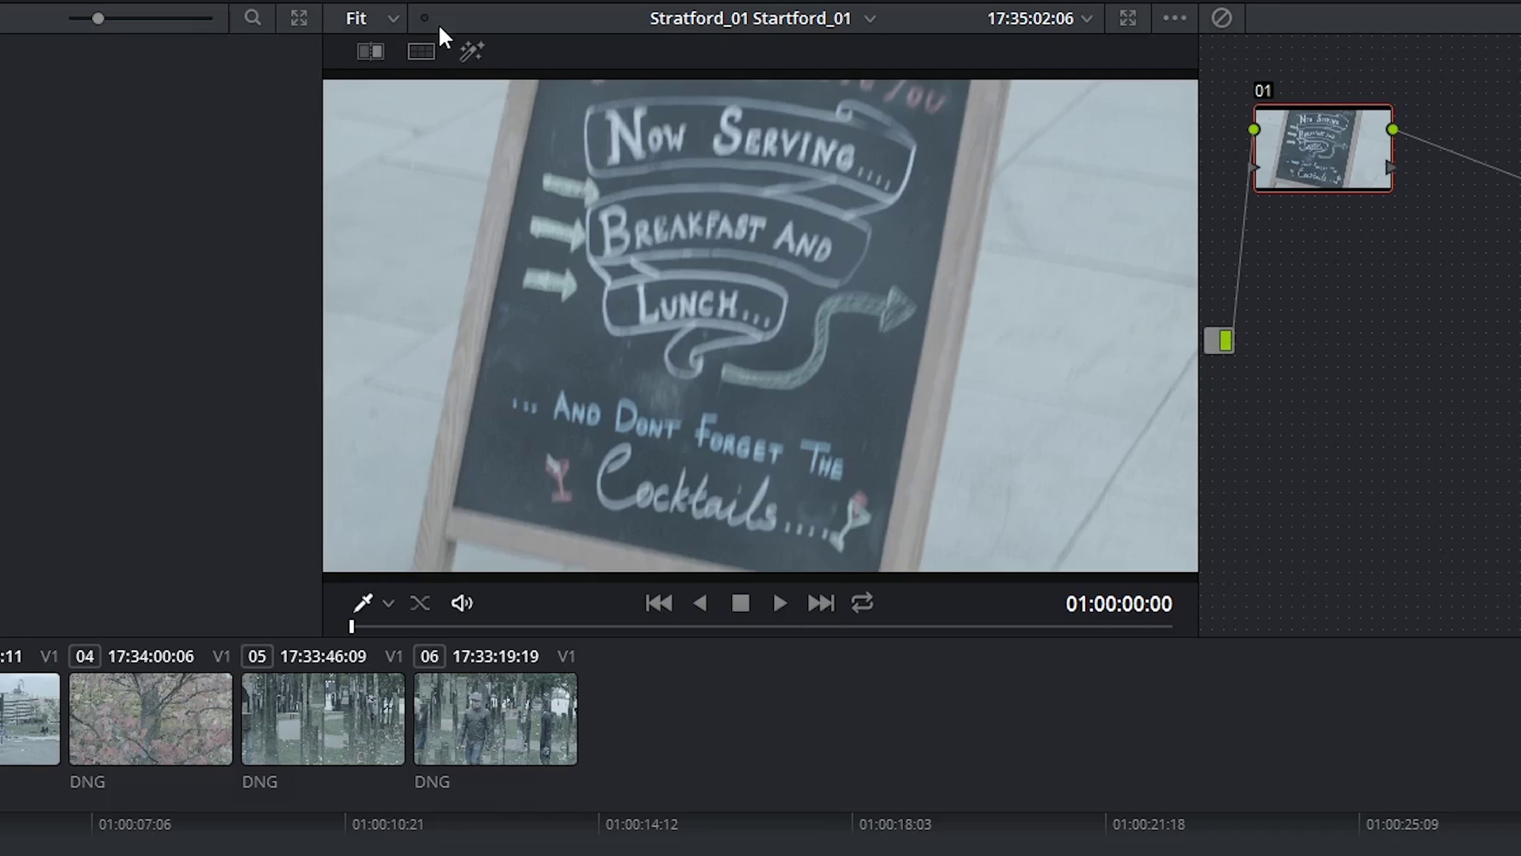
# - Play and stop the clip, preview the timeline and timecode lists, and show the viewer's on-screen tools
pyautogui.click(778, 603)
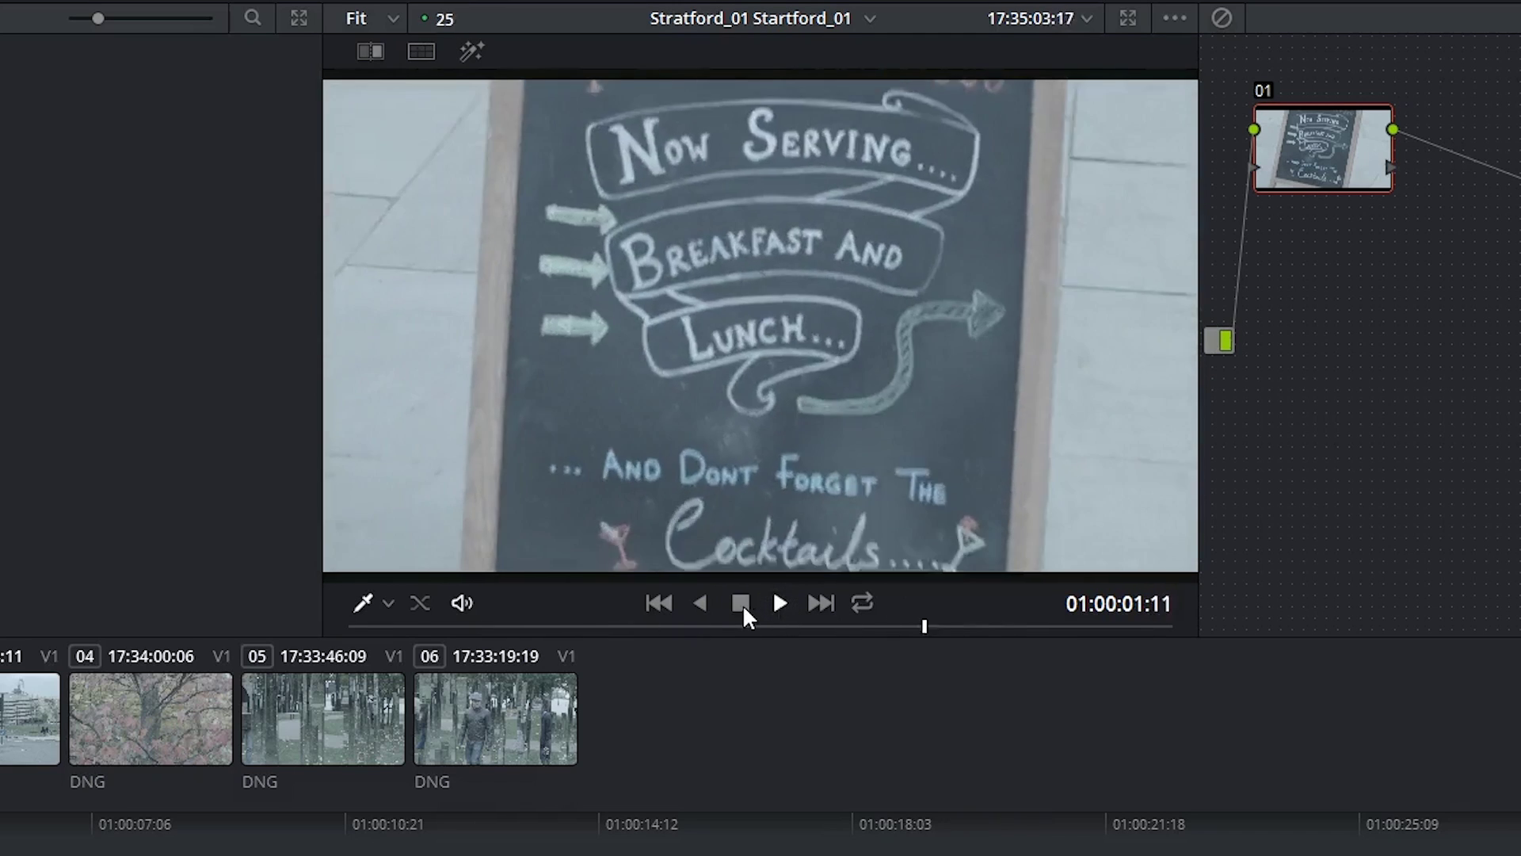
pyautogui.click(743, 603)
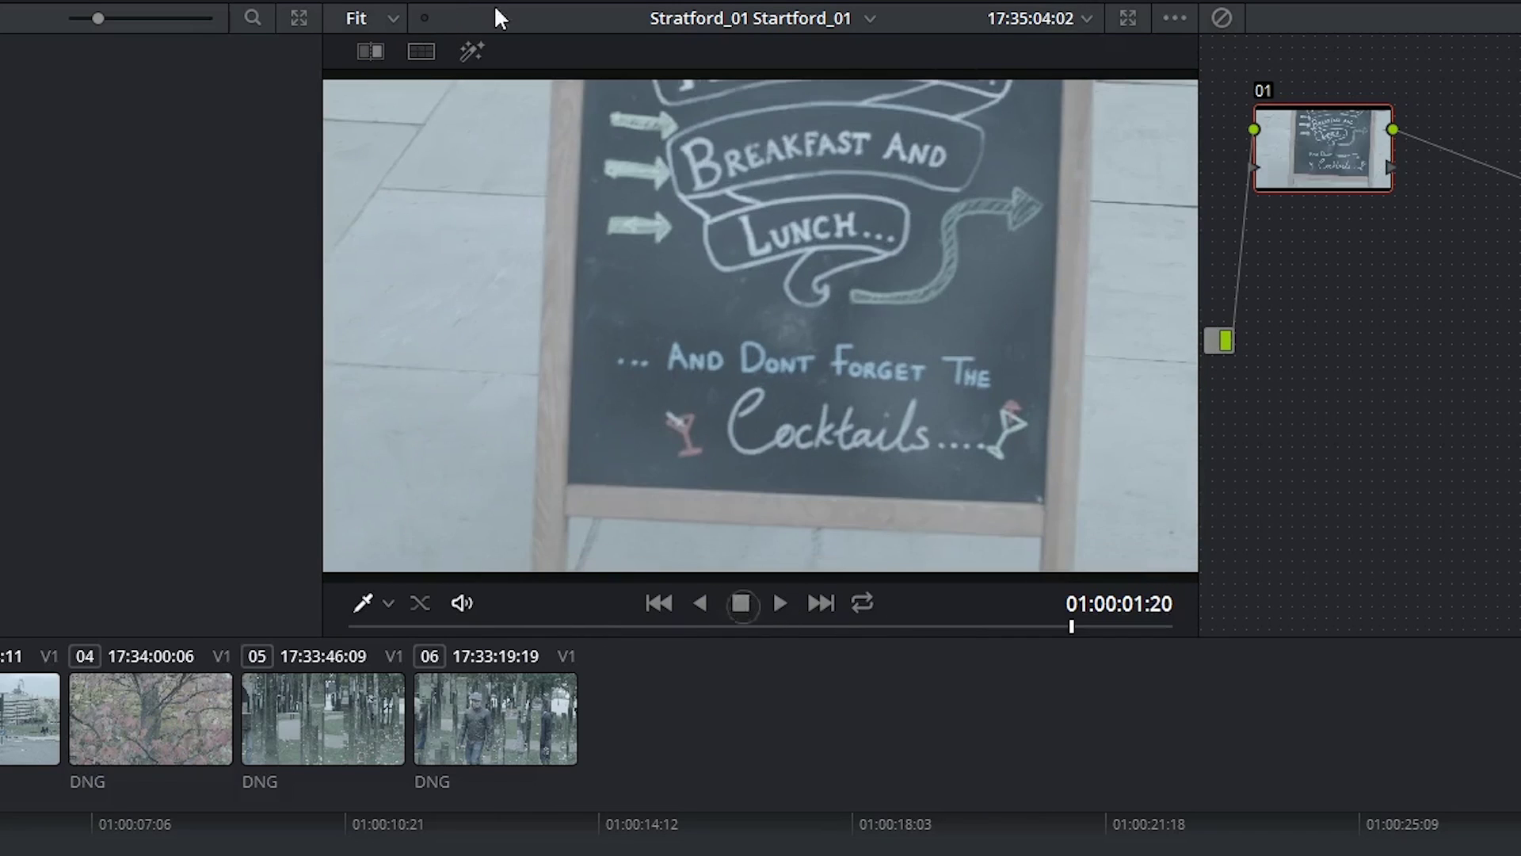
pyautogui.click(869, 18)
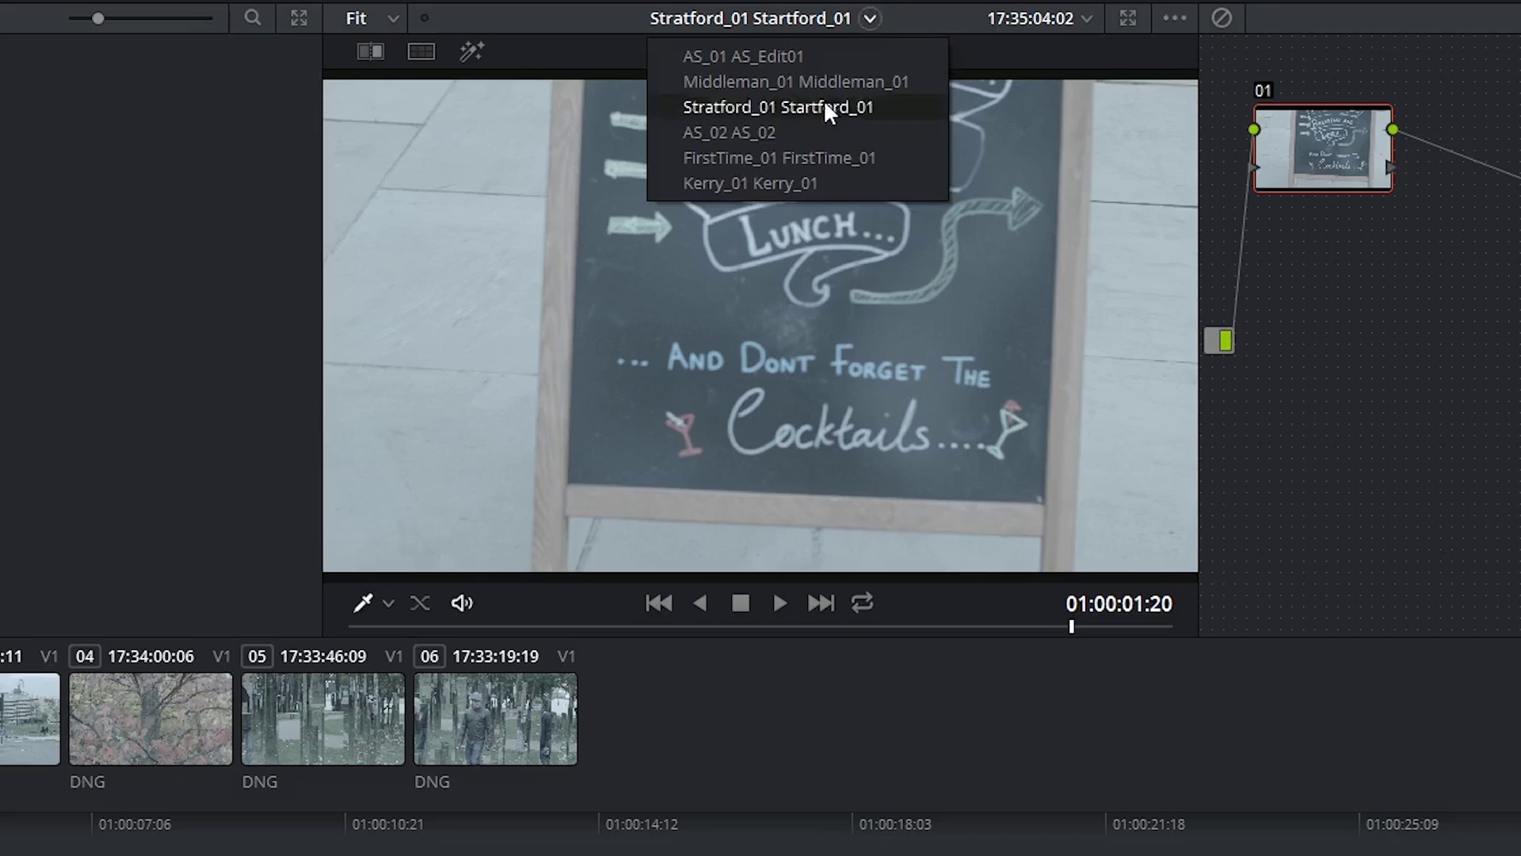
pyautogui.click(901, 16)
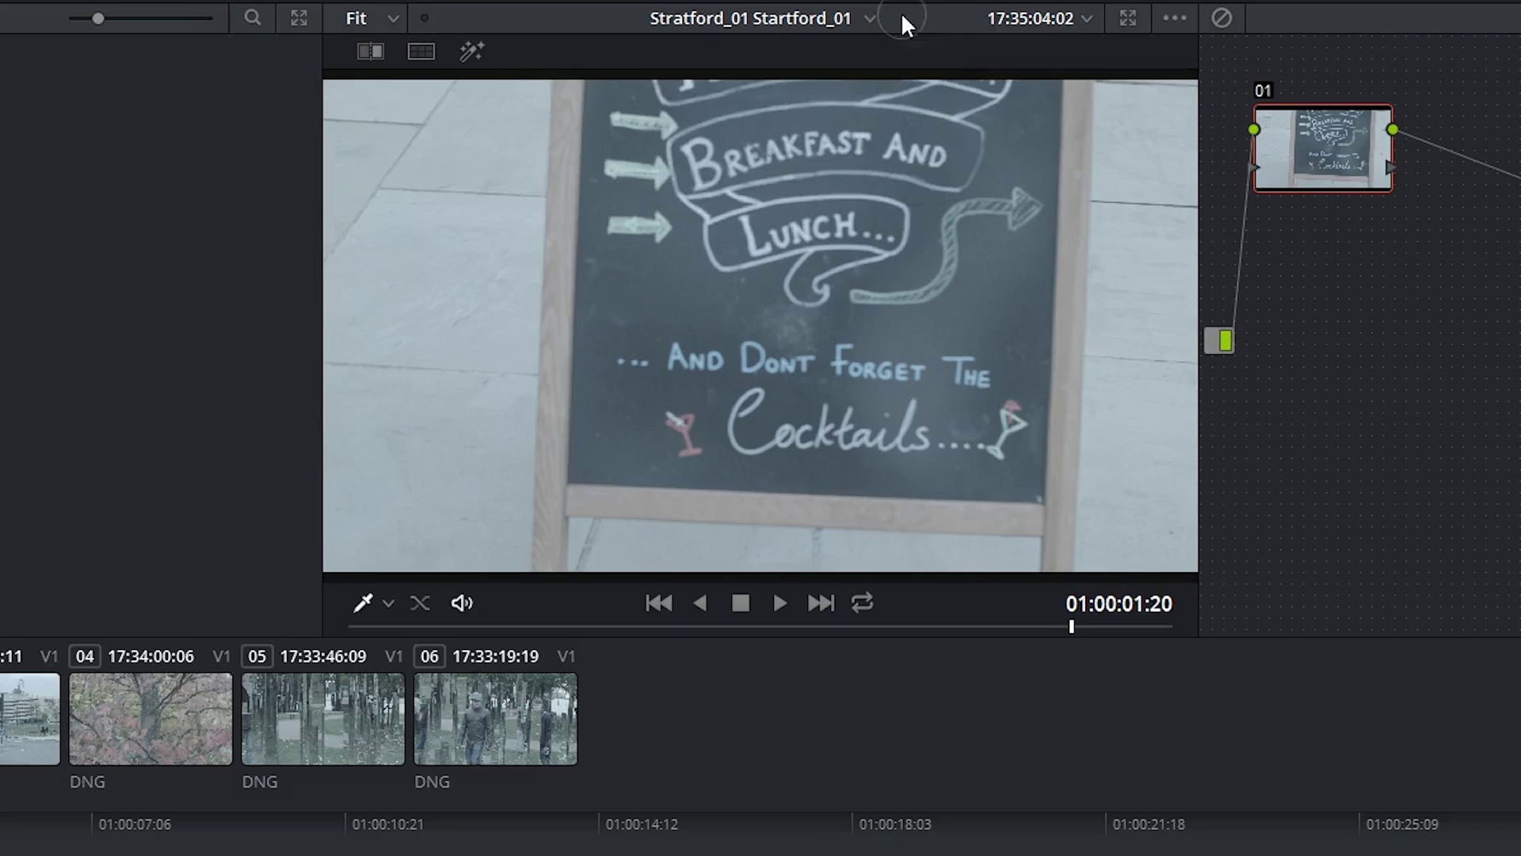
pyautogui.click(1087, 17)
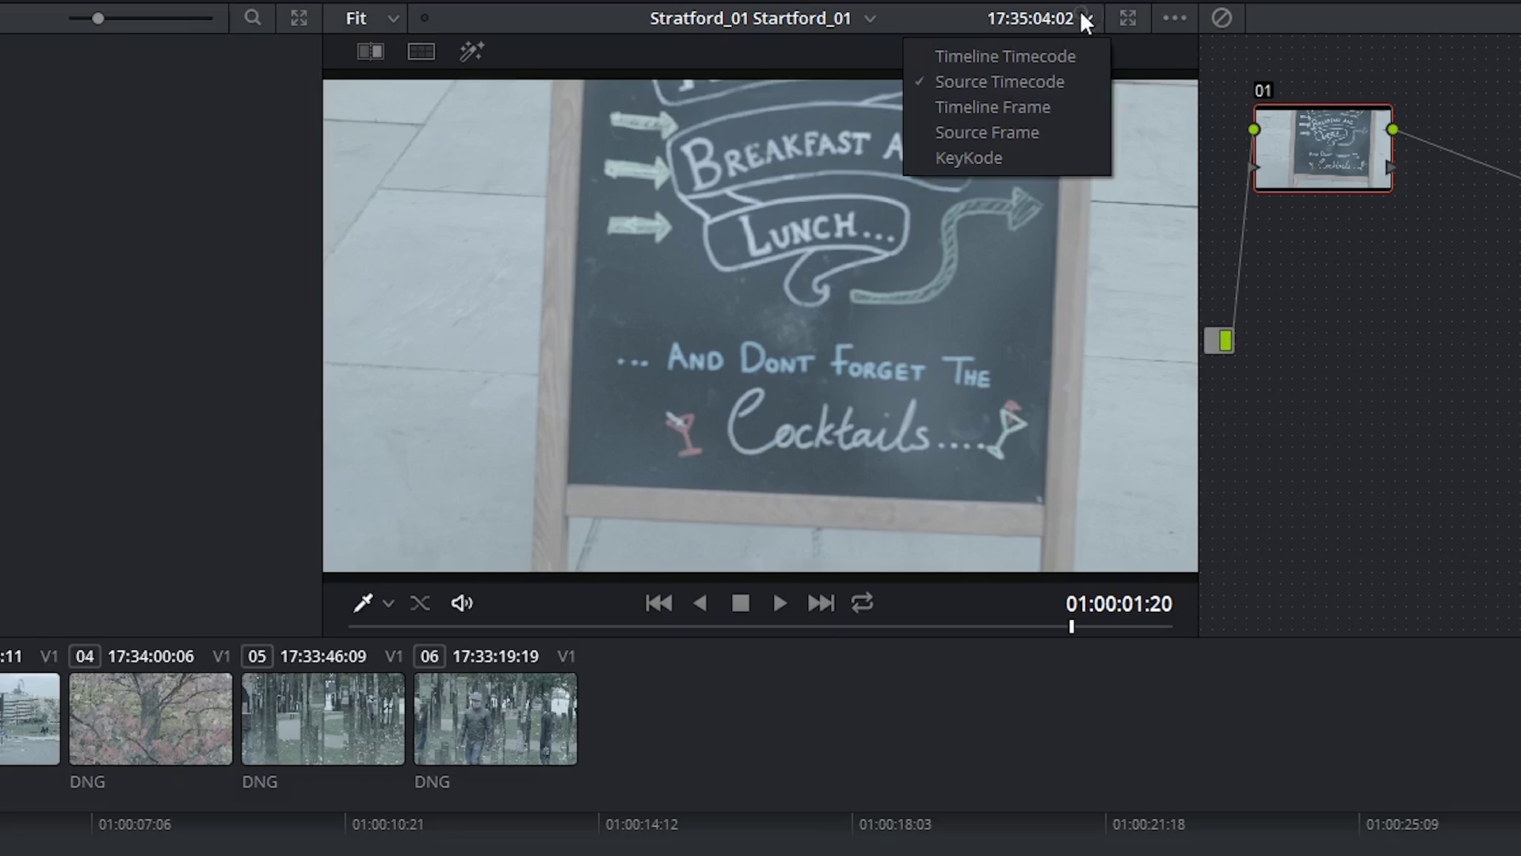
pyautogui.click(1086, 17)
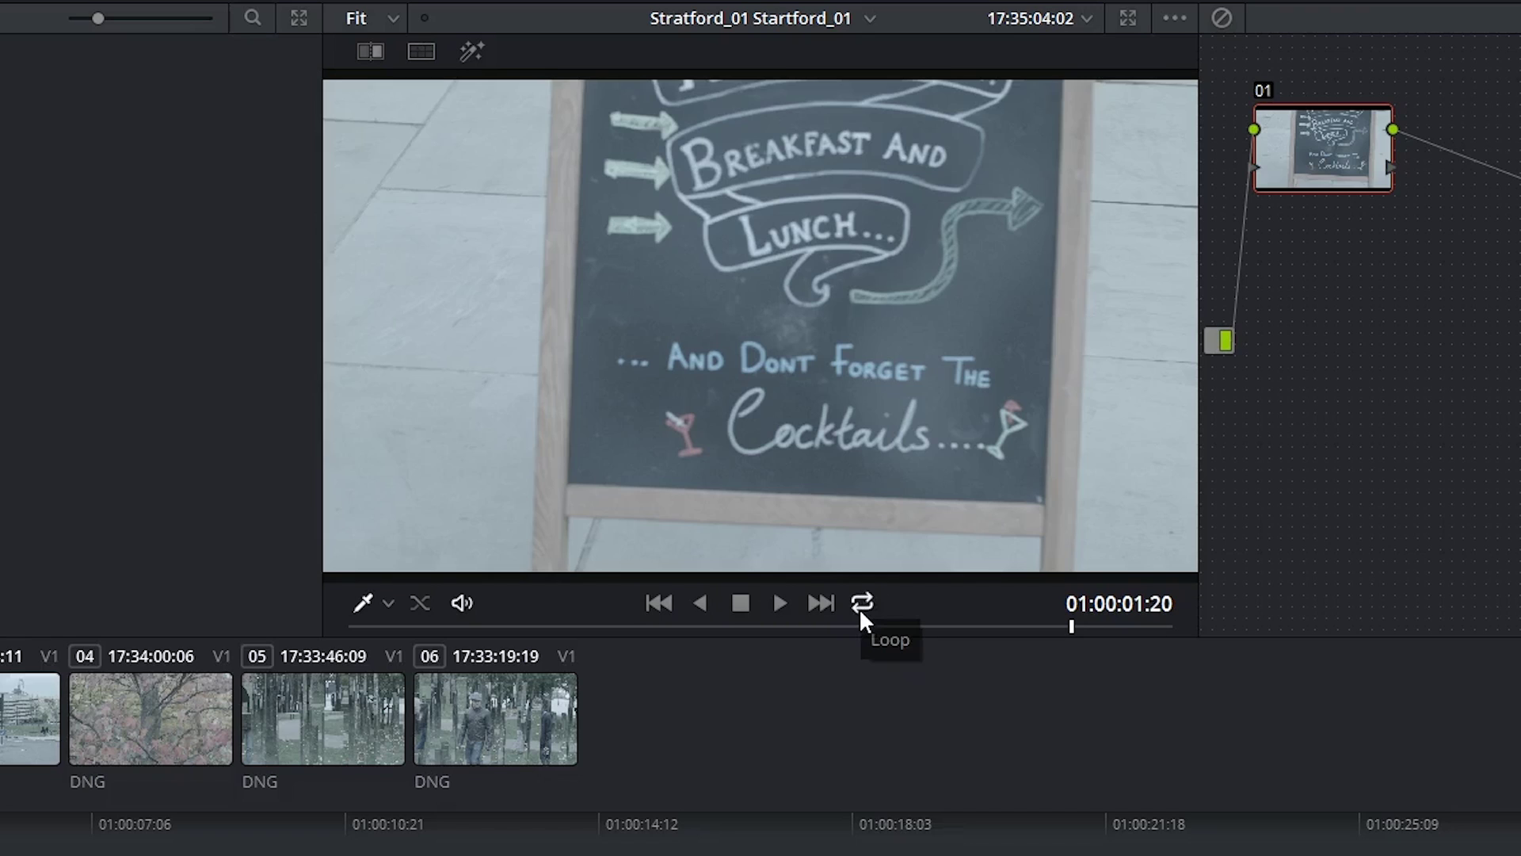
pyautogui.click(387, 605)
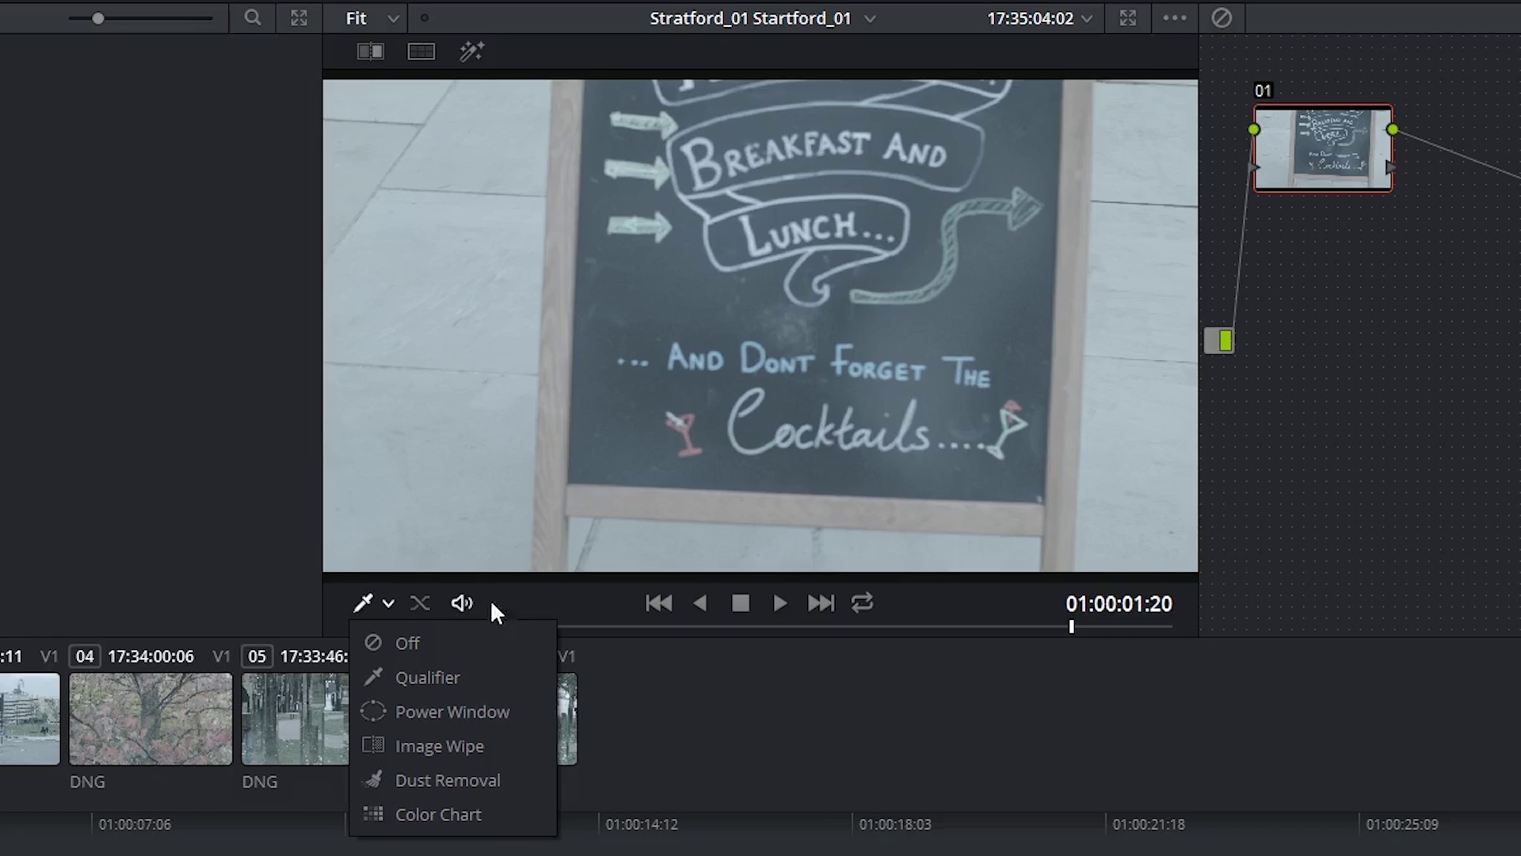
pyautogui.click(389, 603)
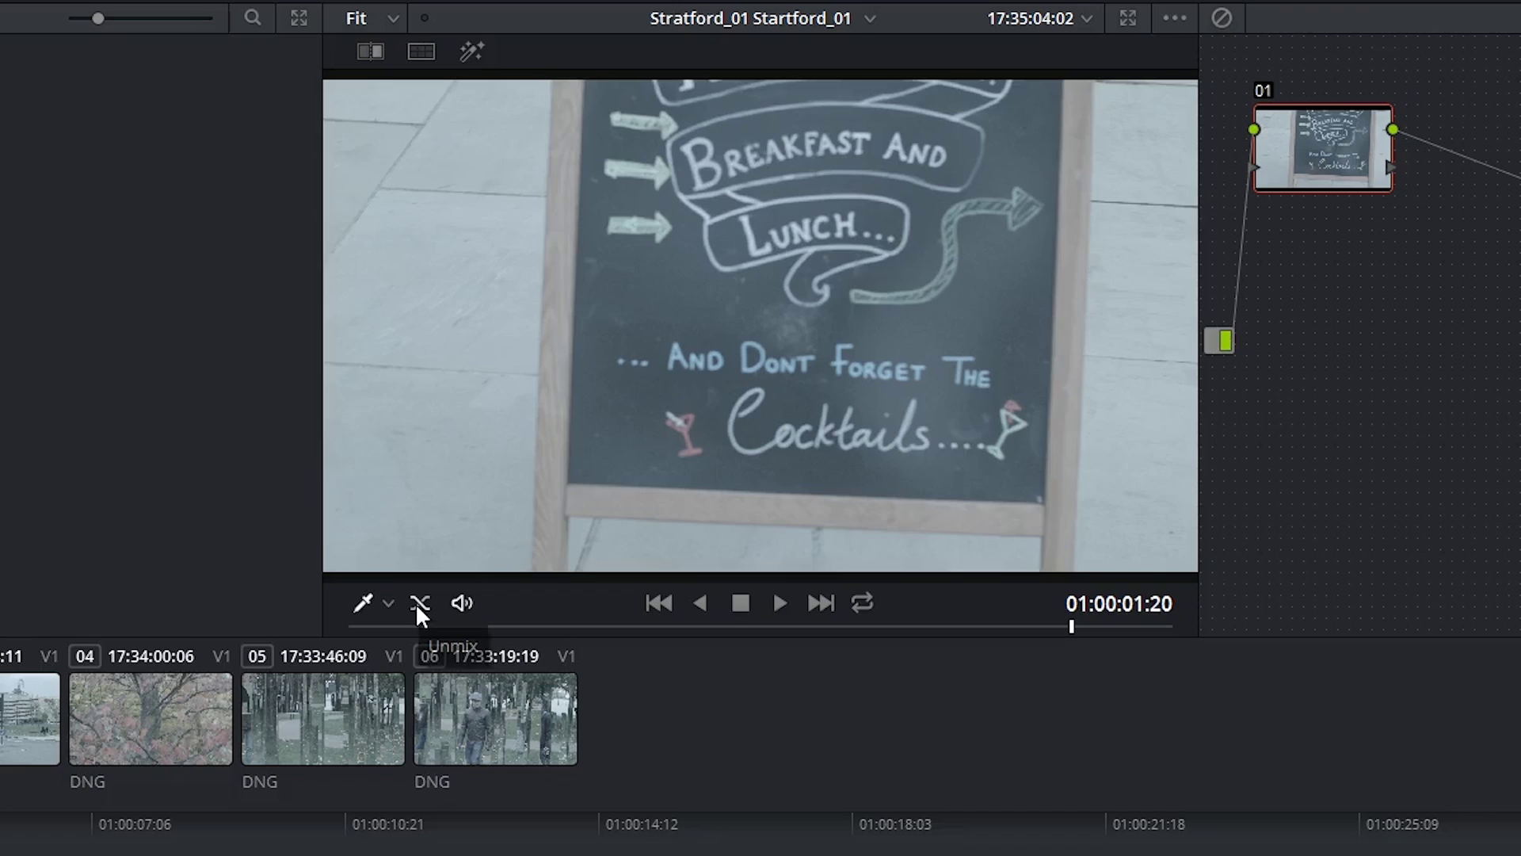
pyautogui.click(420, 603)
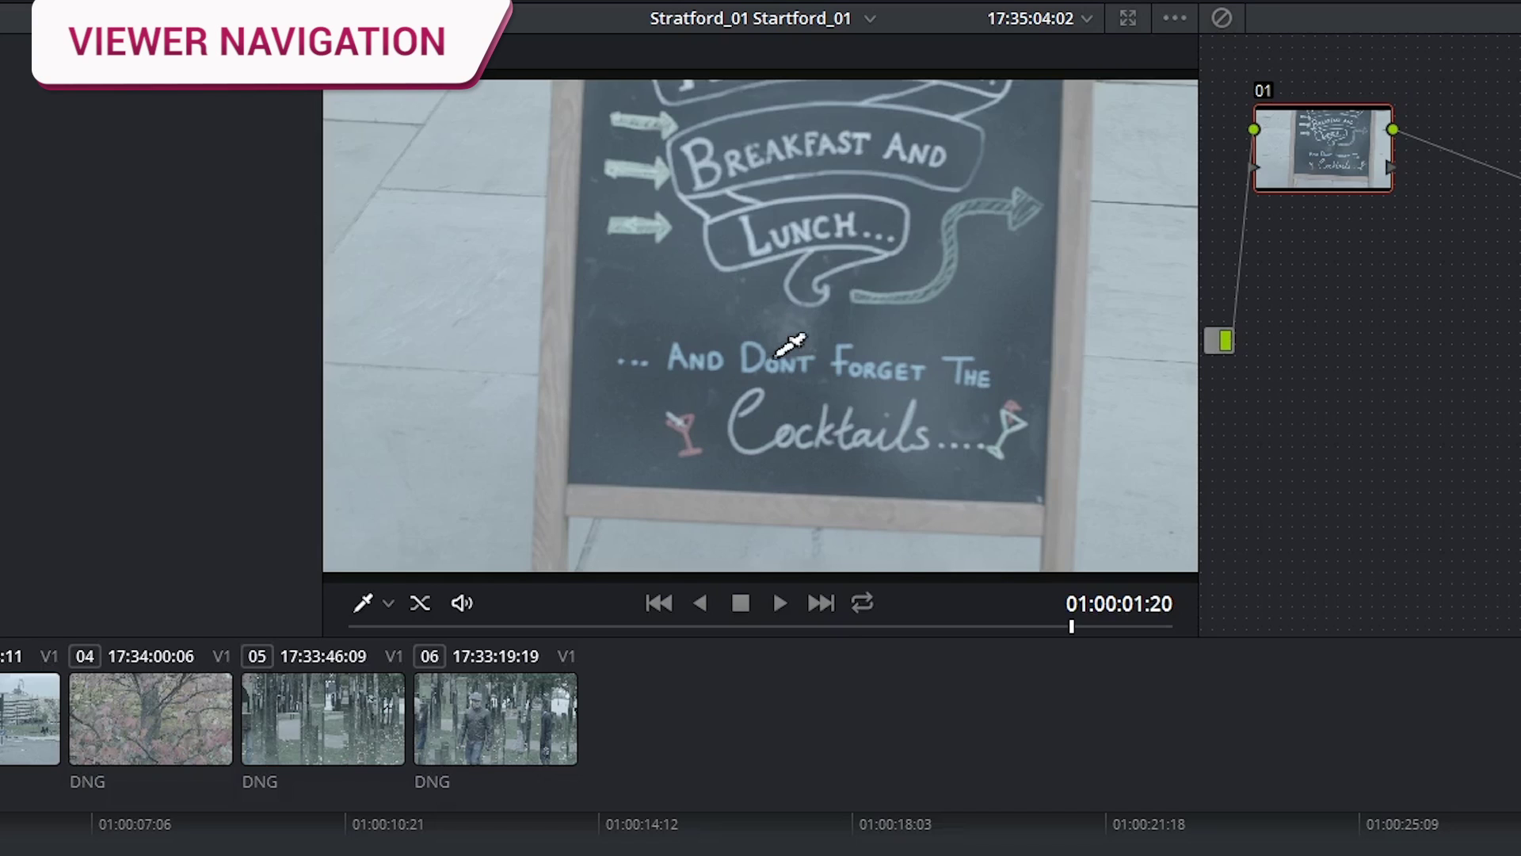
# - Zoom into the chalkboard with the scroll wheel, pan the image, then zoom back out
pyautogui.scroll(1, 762, 349)
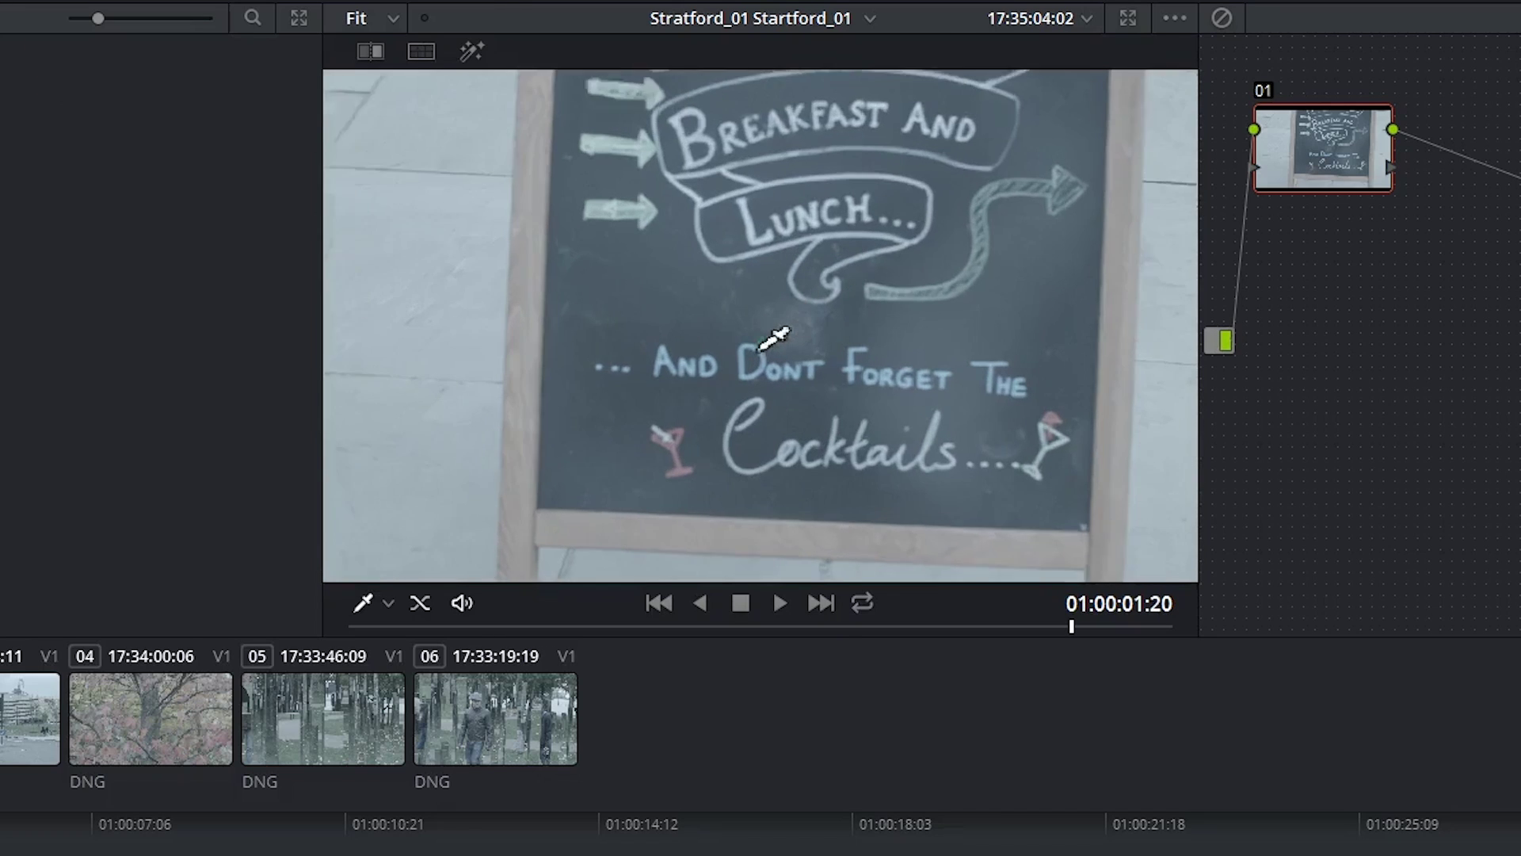
pyautogui.scroll(3, 768, 336)
pyautogui.moveTo(859, 441); pyautogui.dragTo(1121, 115)
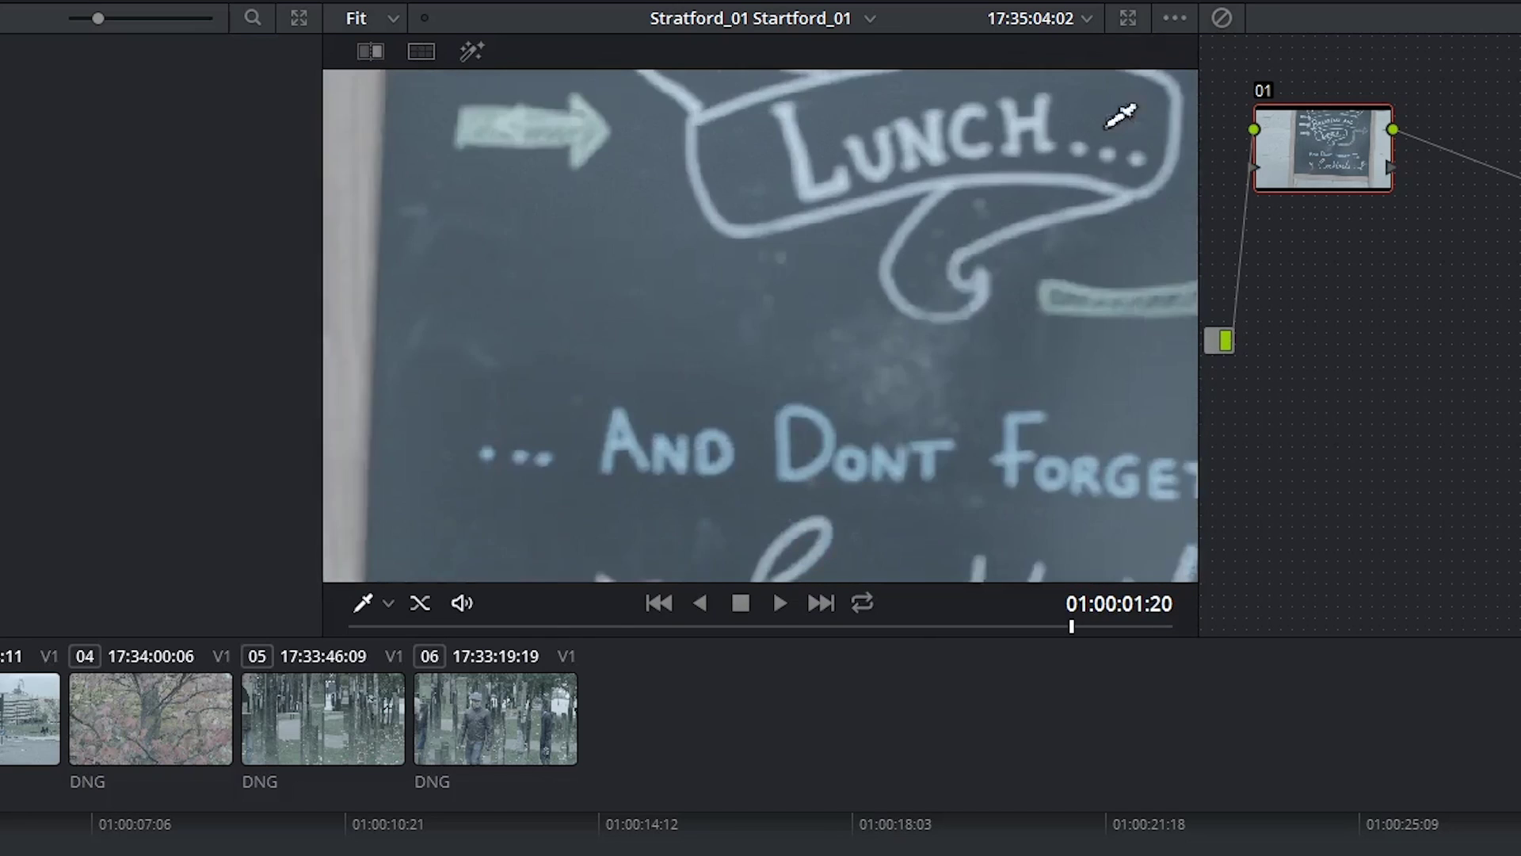
pyautogui.scroll(-5, 825, 353)
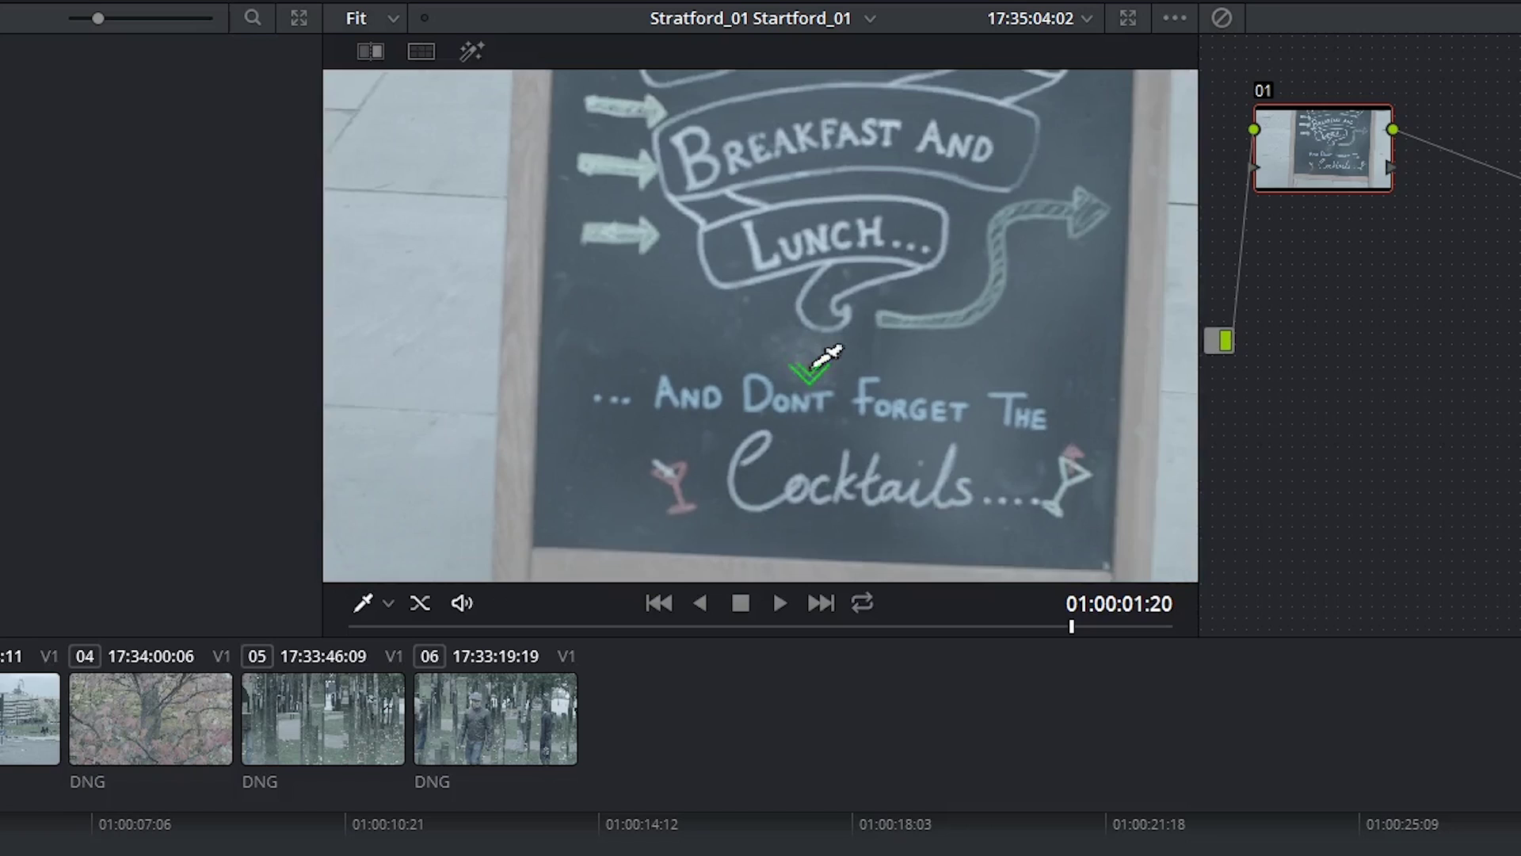
pyautogui.scroll(-1, 824, 353)
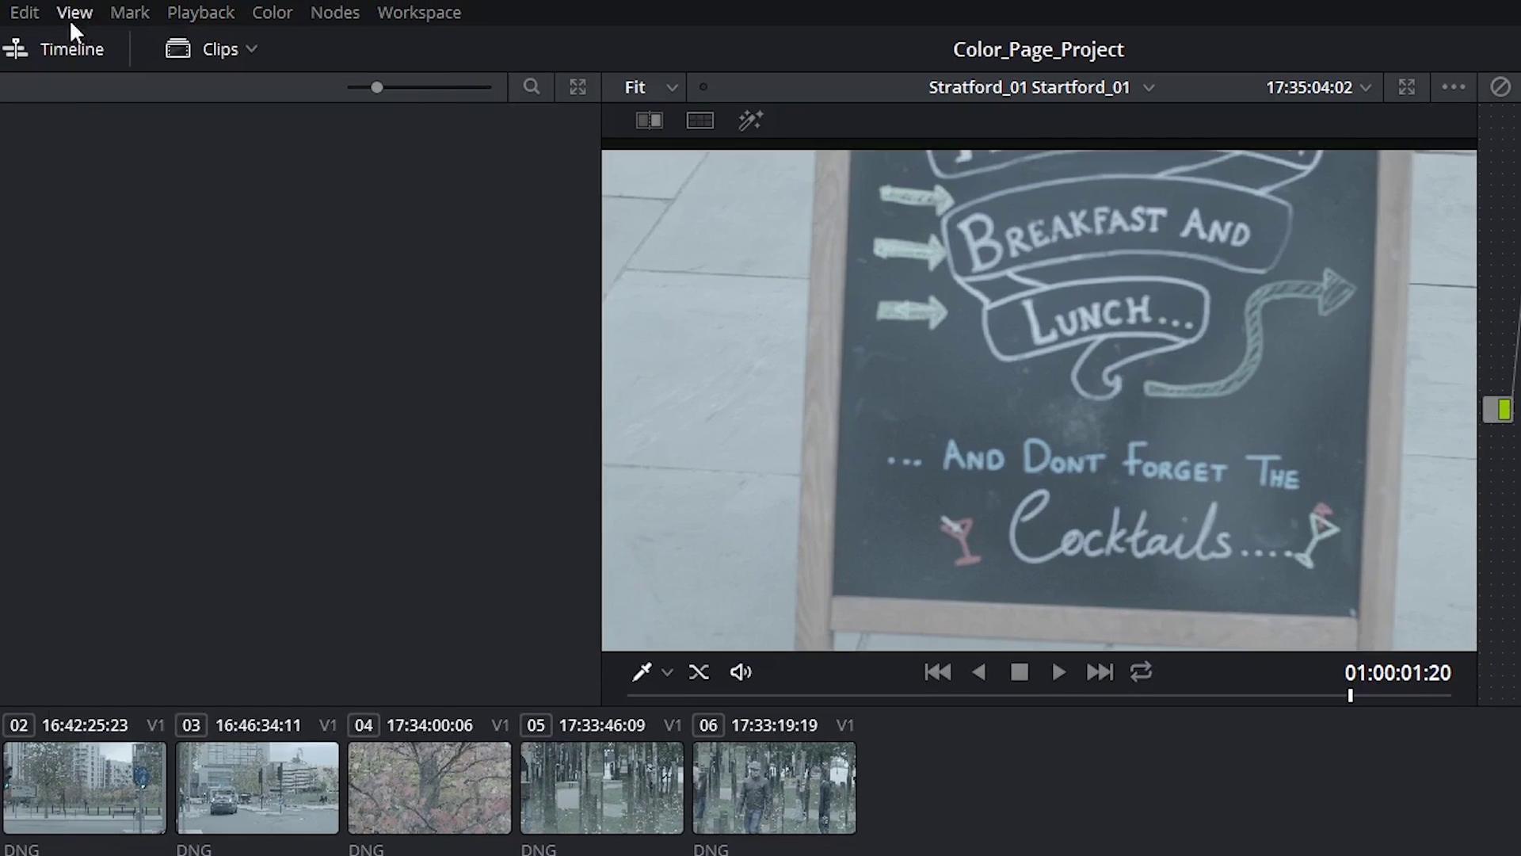
# - Check the View > Zoom options, then zoom in and out with Ctrl+Plus and Ctrl+Minus
pyautogui.click(69, 16)
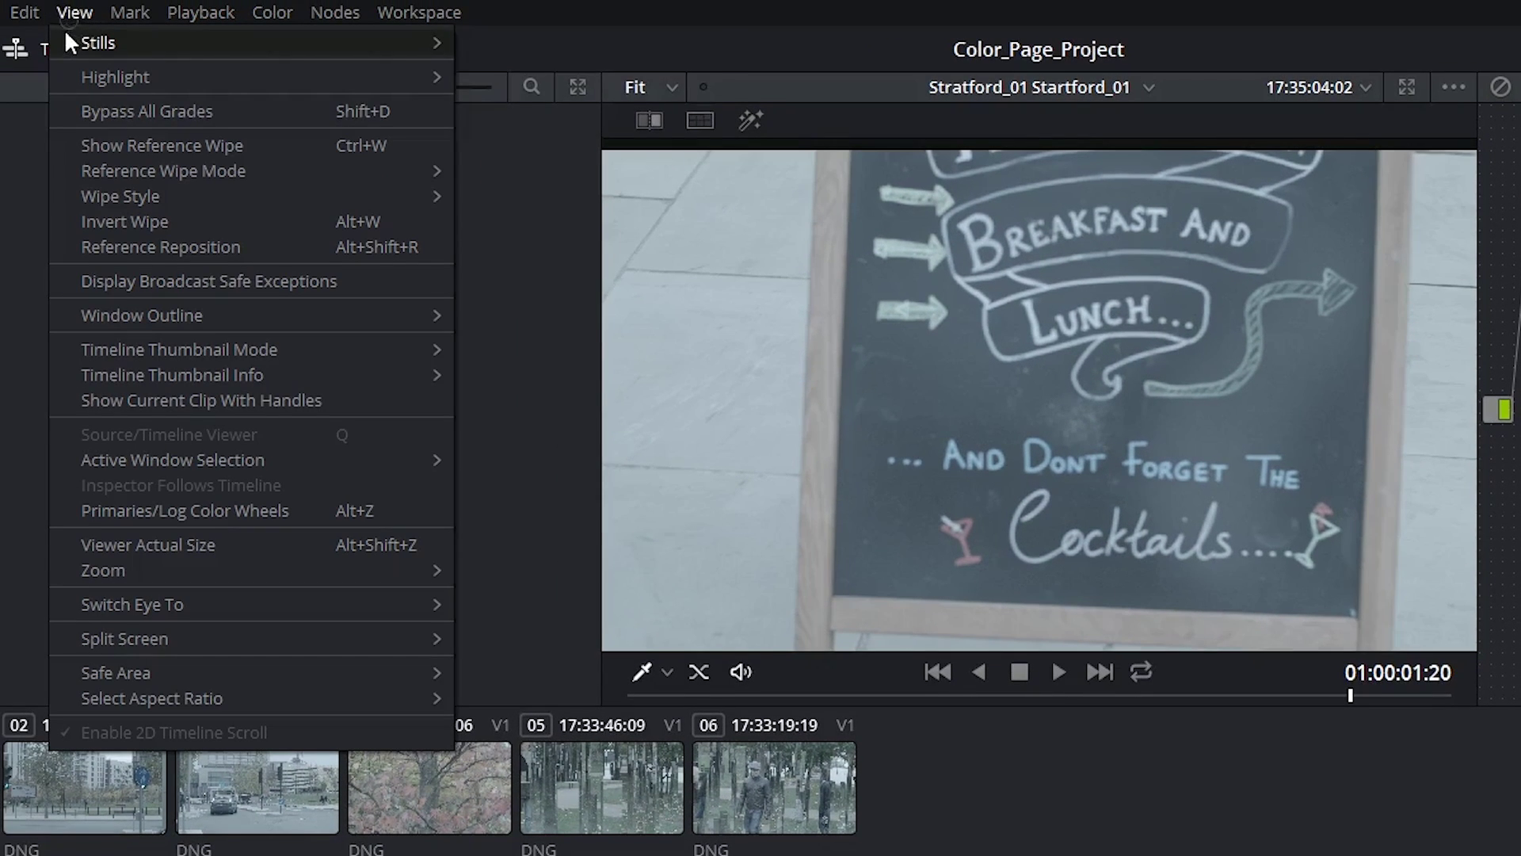
pyautogui.moveTo(269, 572)
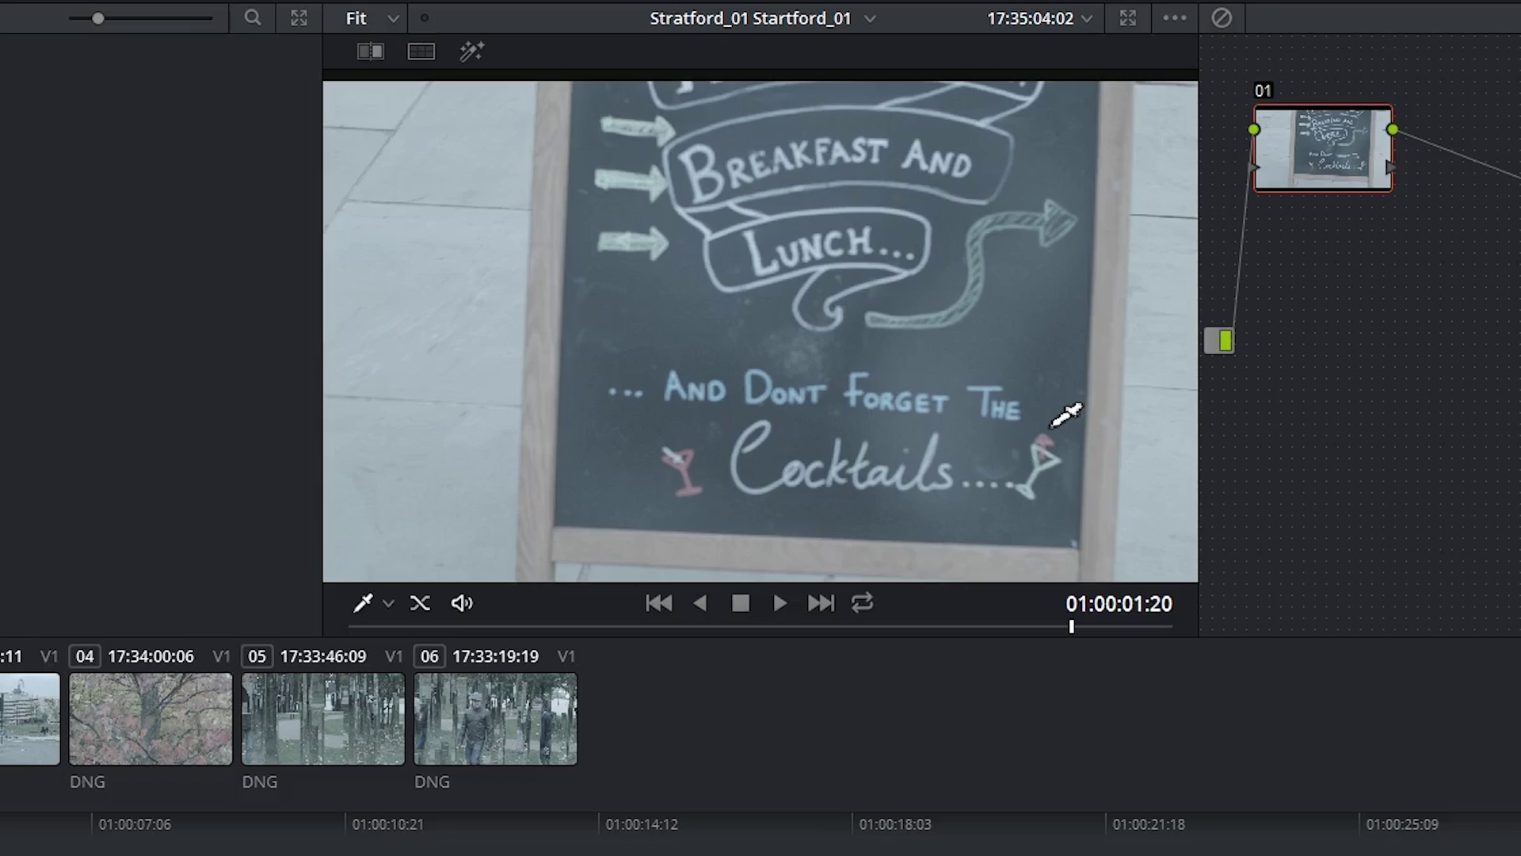
pyautogui.hotkey('ctrl', '+')
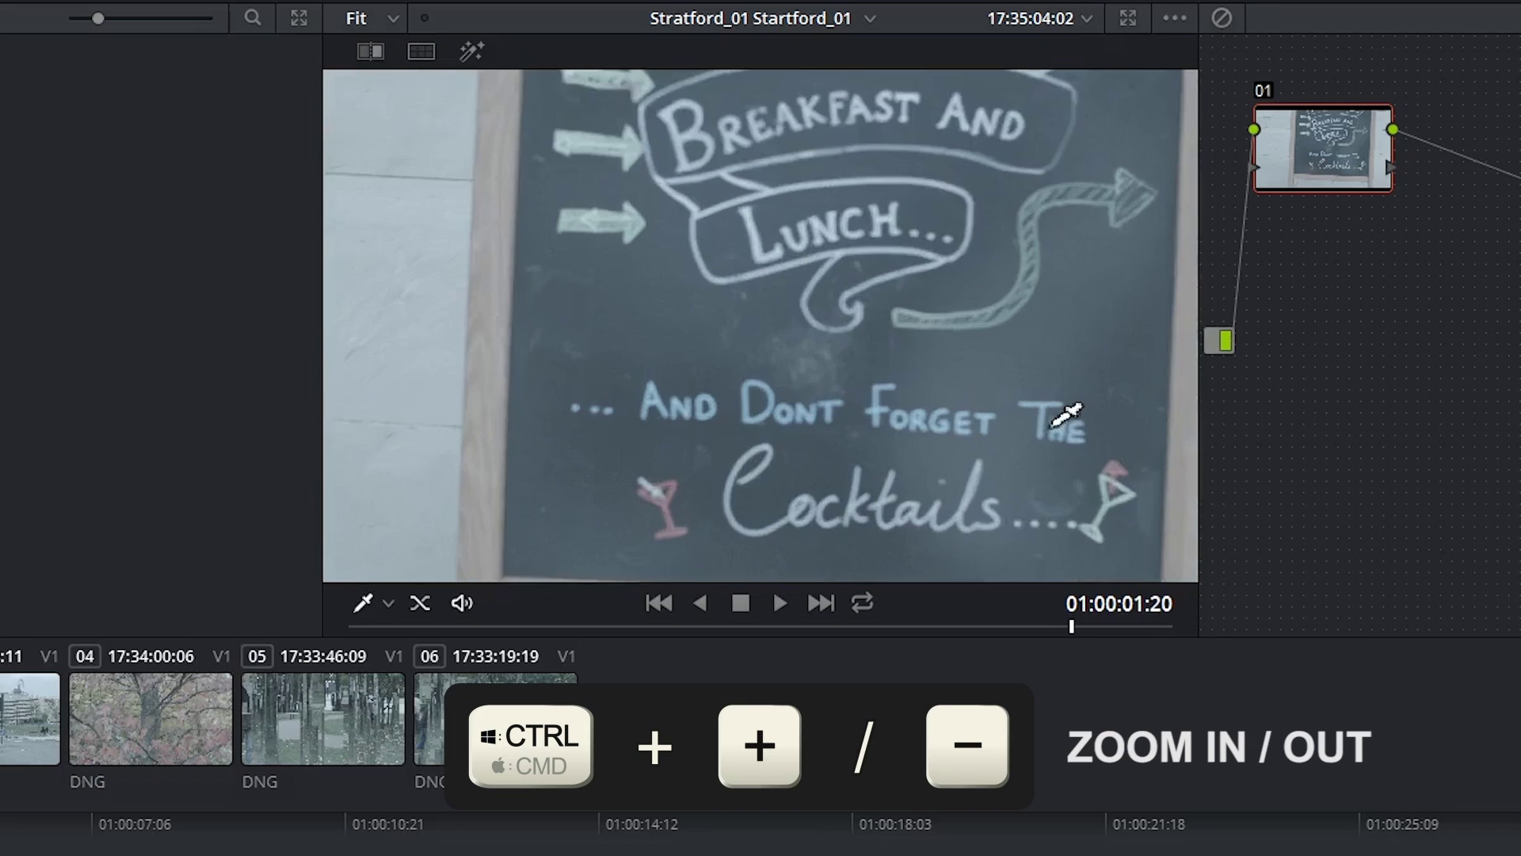
pyautogui.hotkey('ctrl', '+')
pyautogui.hotkey('ctrl', '-')
pyautogui.hotkey('ctrl', '-')
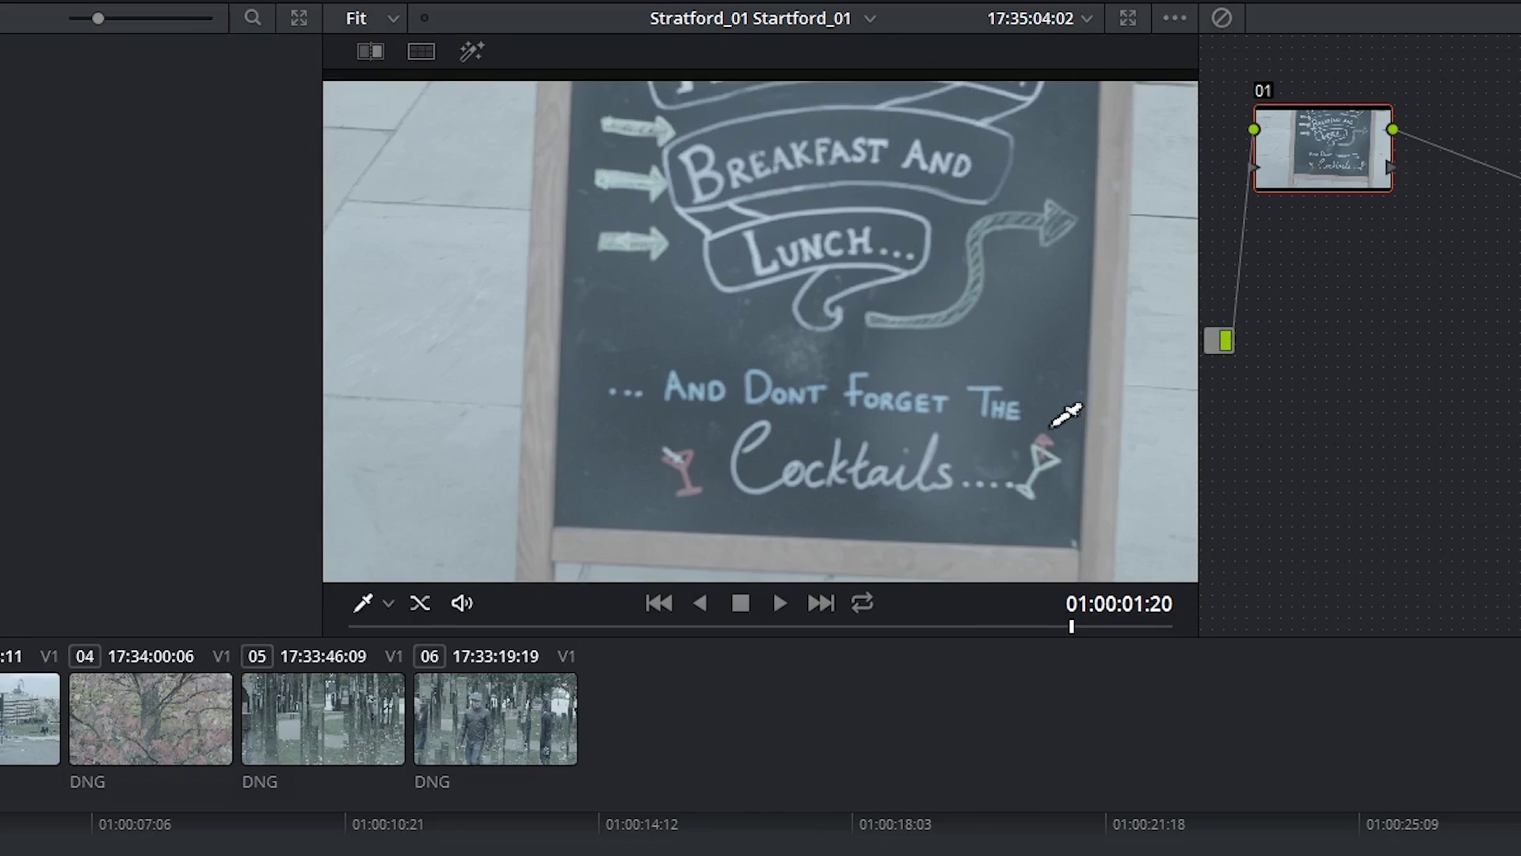
pyautogui.hotkey('ctrl', '-')
pyautogui.hotkey('ctrl', '+')
pyautogui.hotkey('ctrl', '+')
pyautogui.hotkey('ctrl', '+')
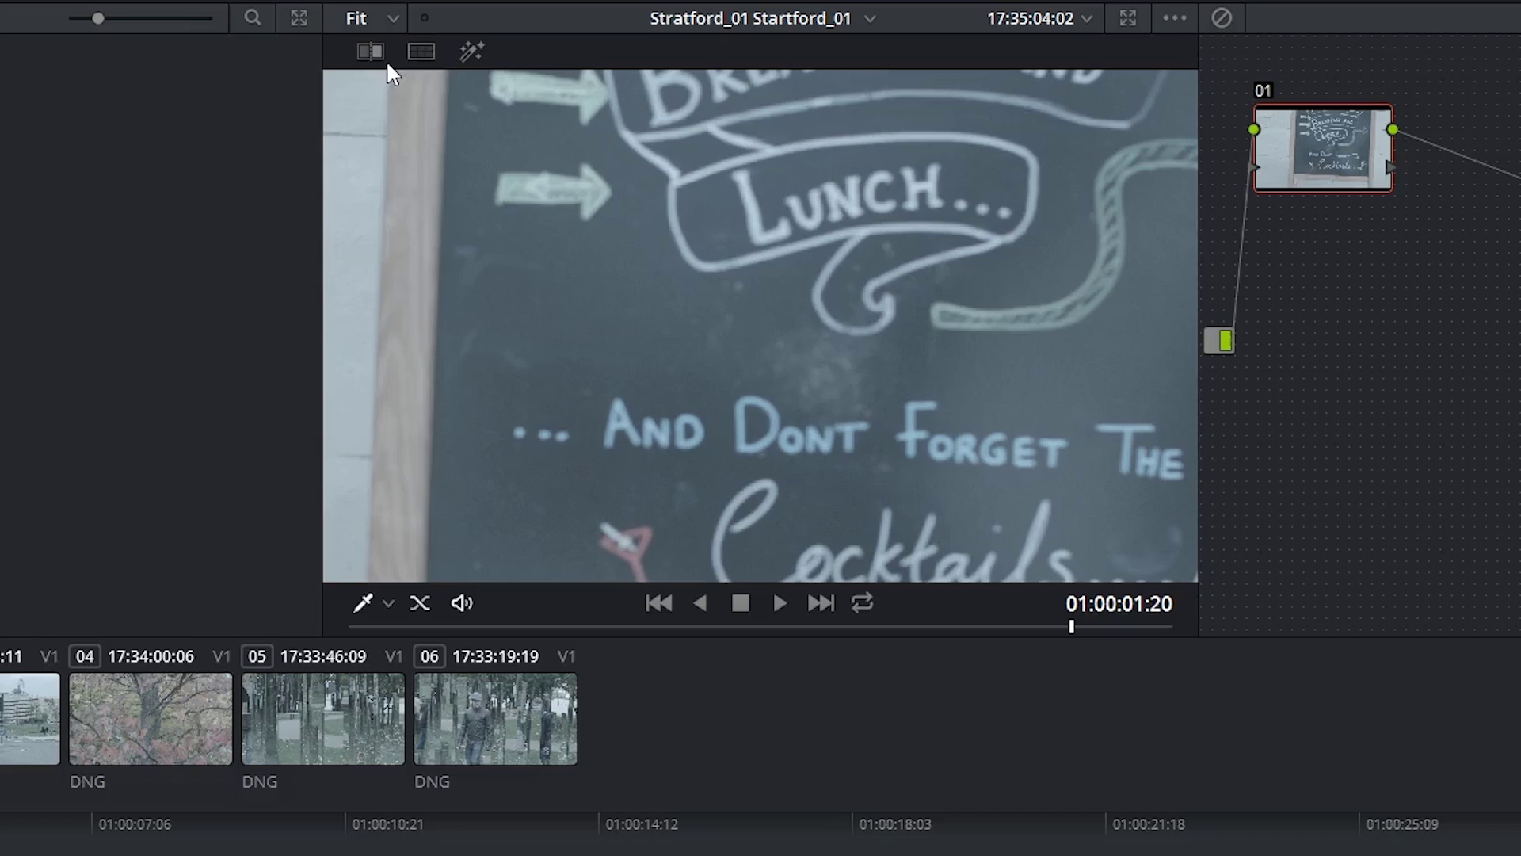
# - Fit the chalkboard in the viewer, reset with Shift+Z, then show actual size with Alt+Shift+Z
pyautogui.click(394, 18)
pyautogui.click(404, 52)
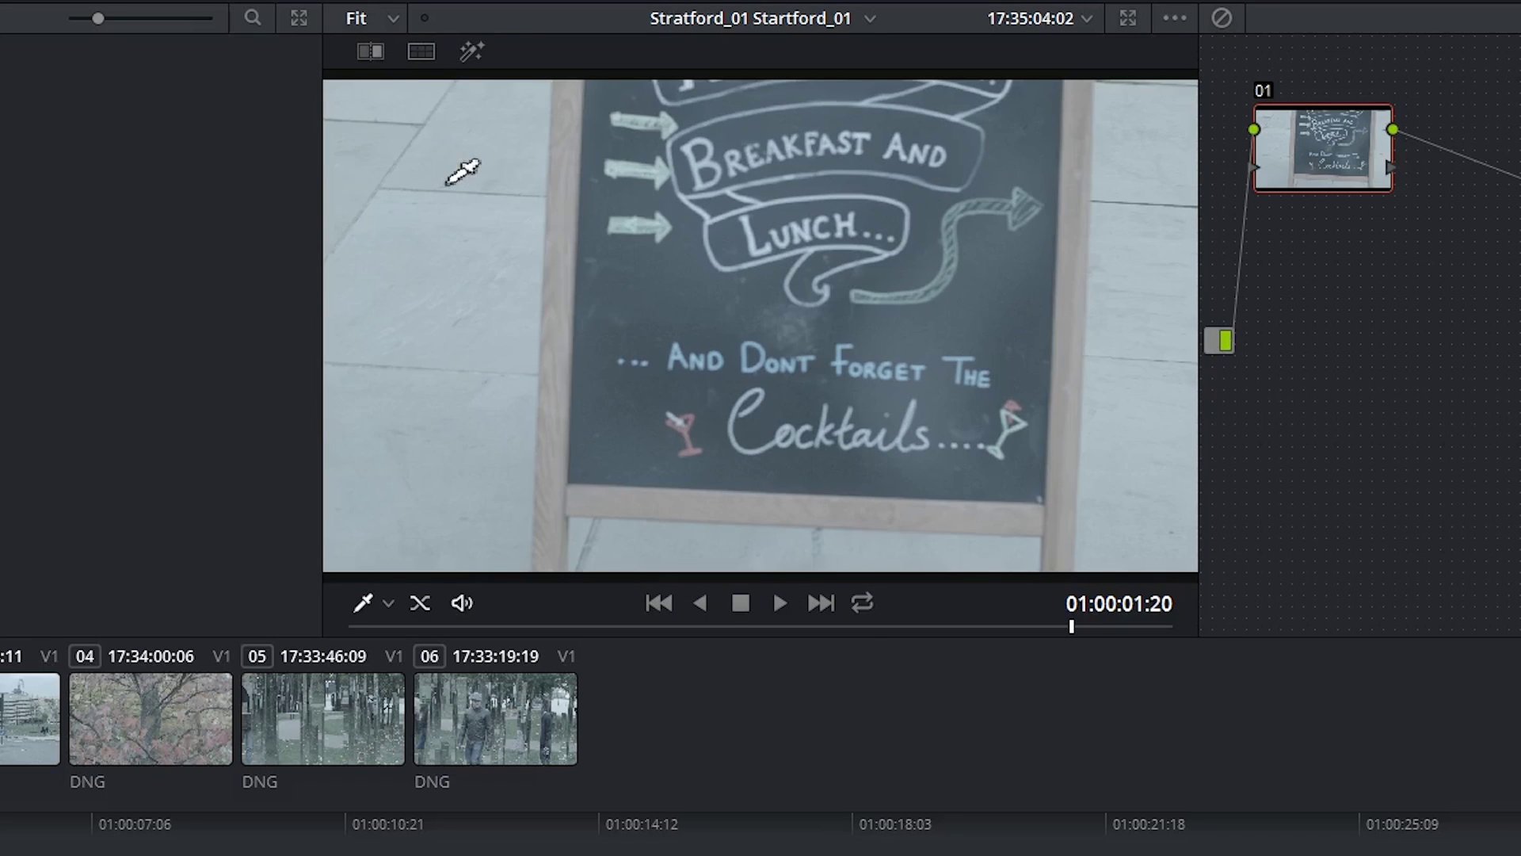
pyautogui.hotkey('shift', 'z')
pyautogui.hotkey('alt', 'shift', 'z')
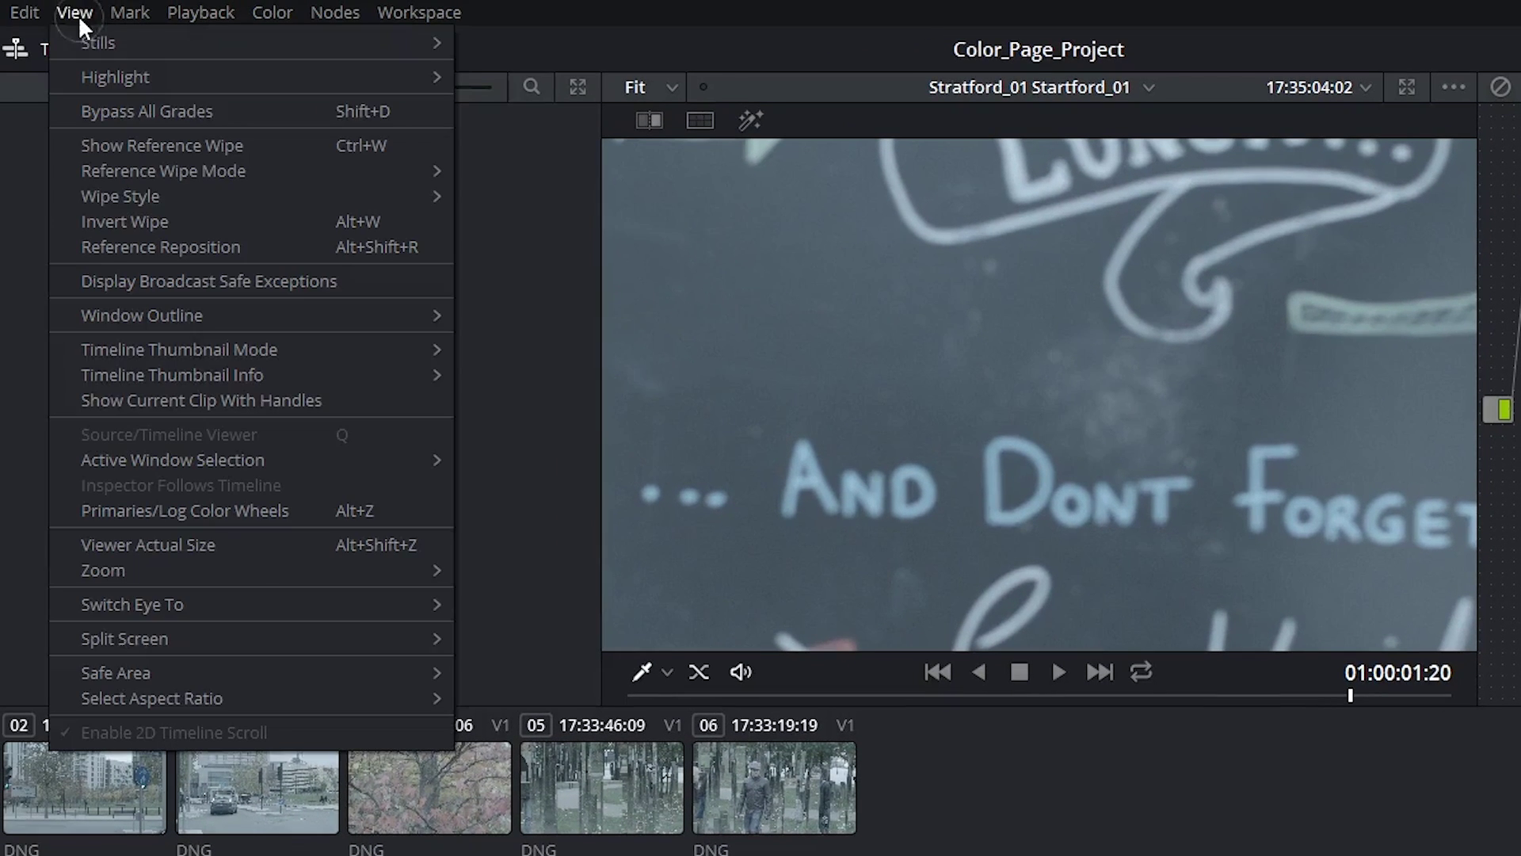
# - Fit the image, then hide the timeline, clip thumbnails, node editor and gallery
pyautogui.click(242, 545)
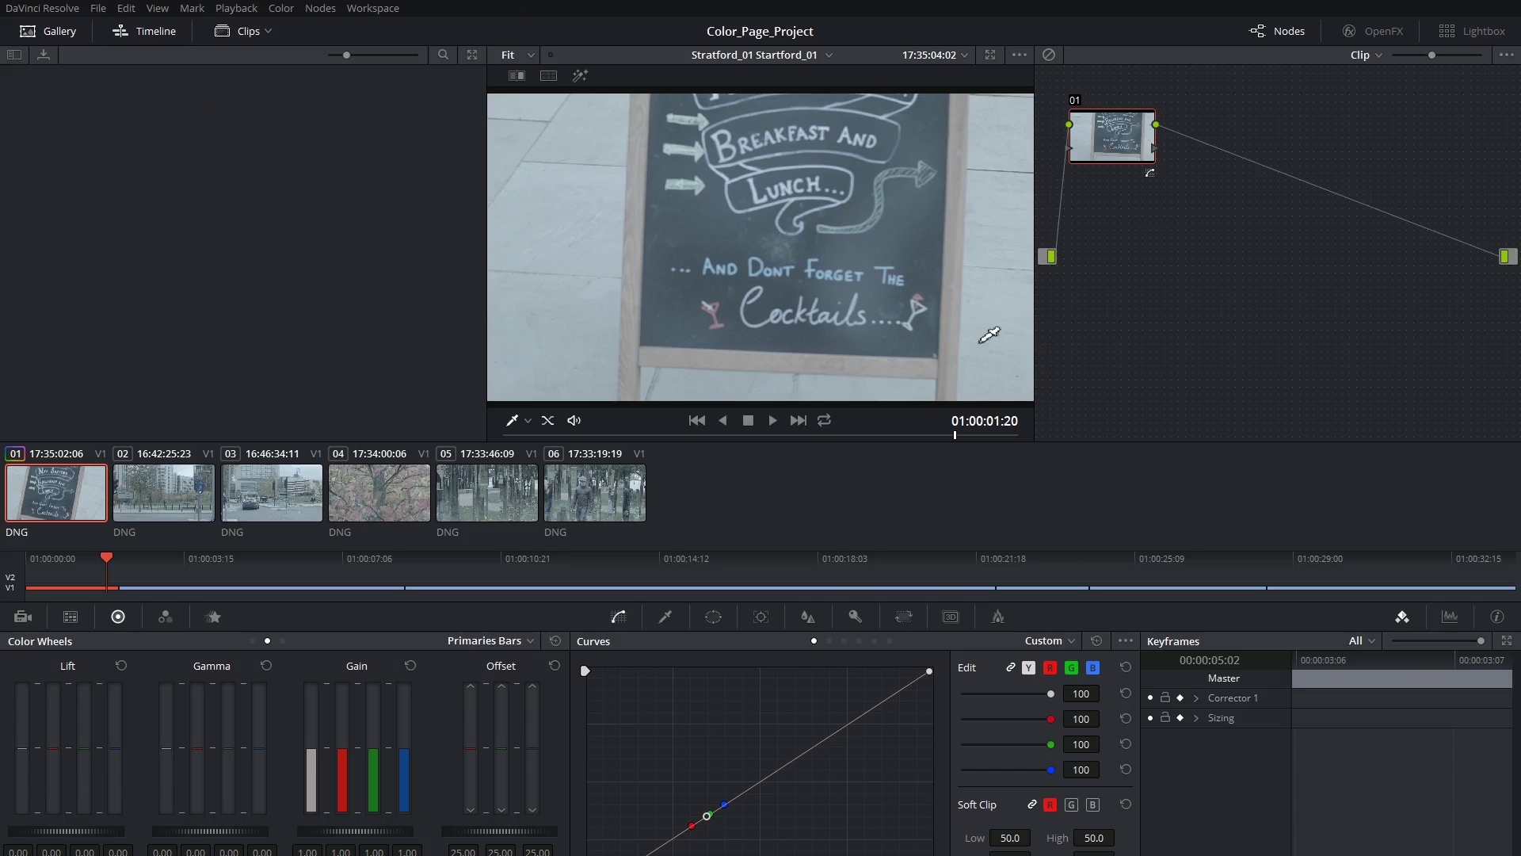
pyautogui.click(157, 32)
pyautogui.click(226, 34)
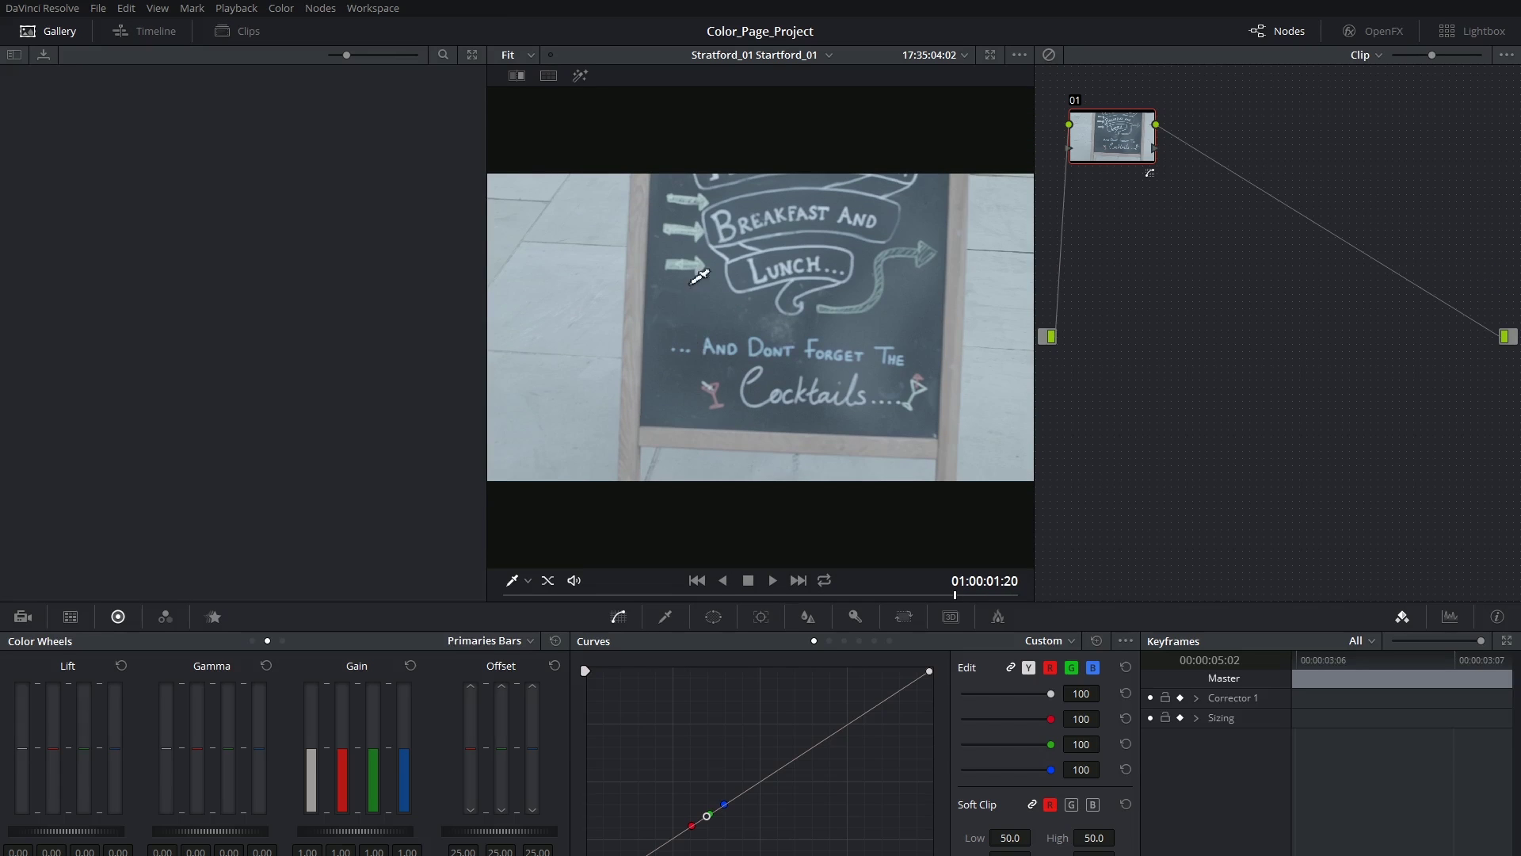
pyautogui.click(1277, 32)
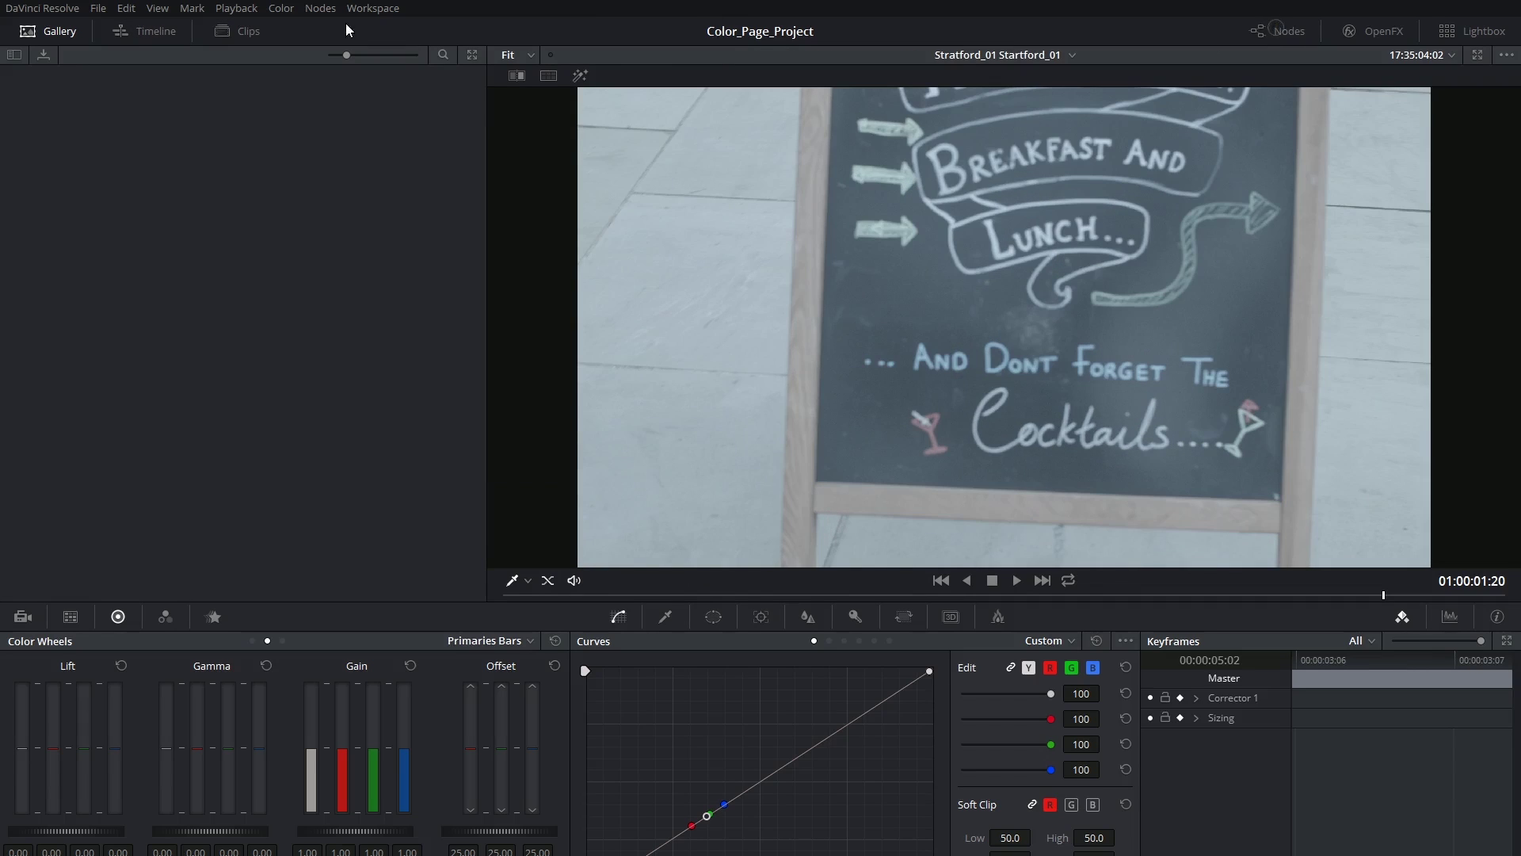
pyautogui.click(50, 31)
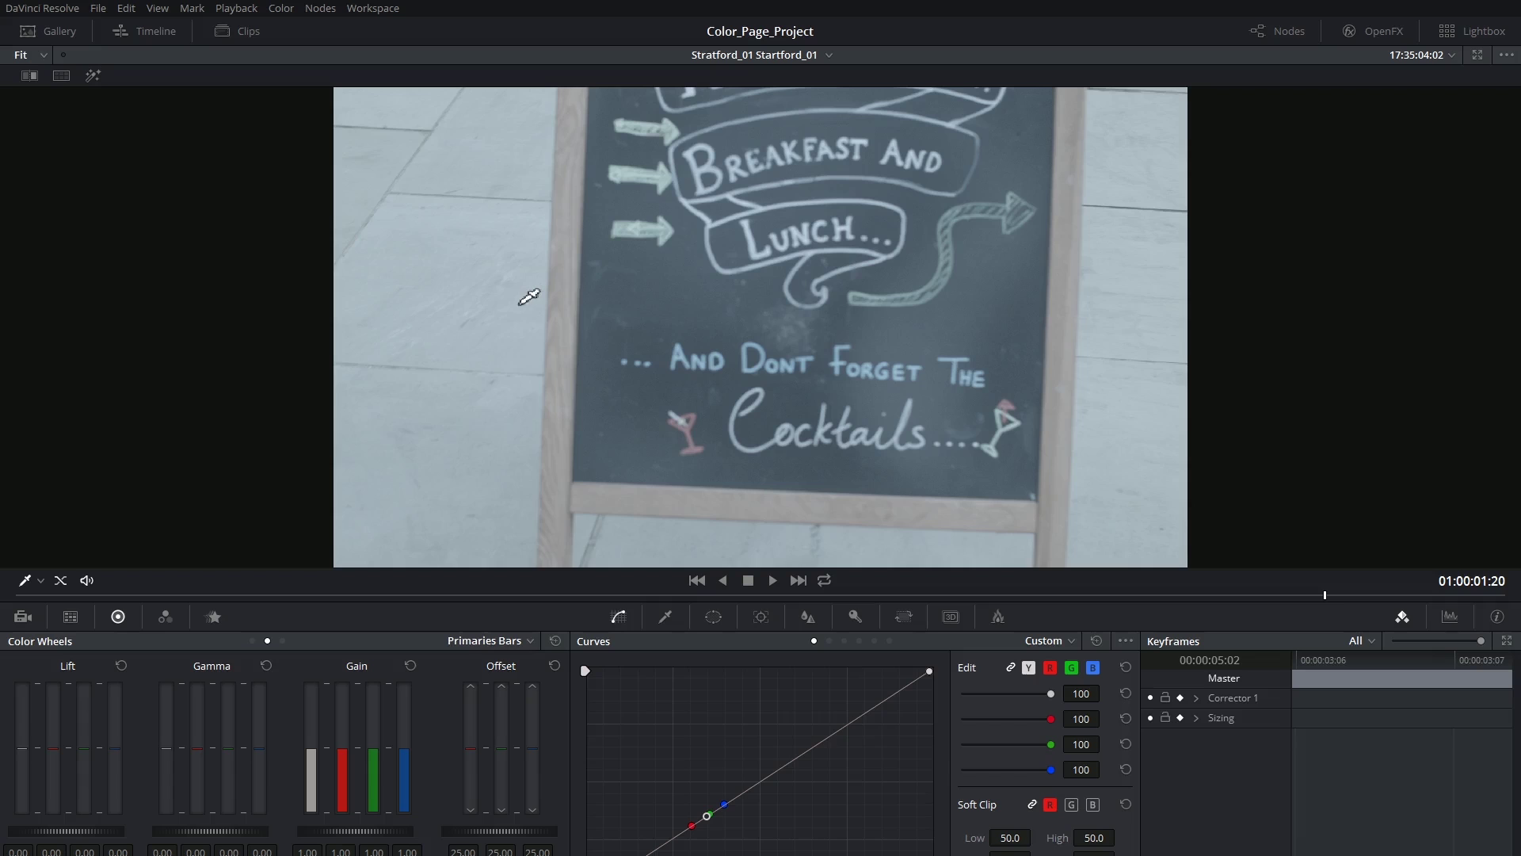
# - Restore the gallery, clip thumbnails and node editor, and list the viewer modes
pyautogui.click(72, 32)
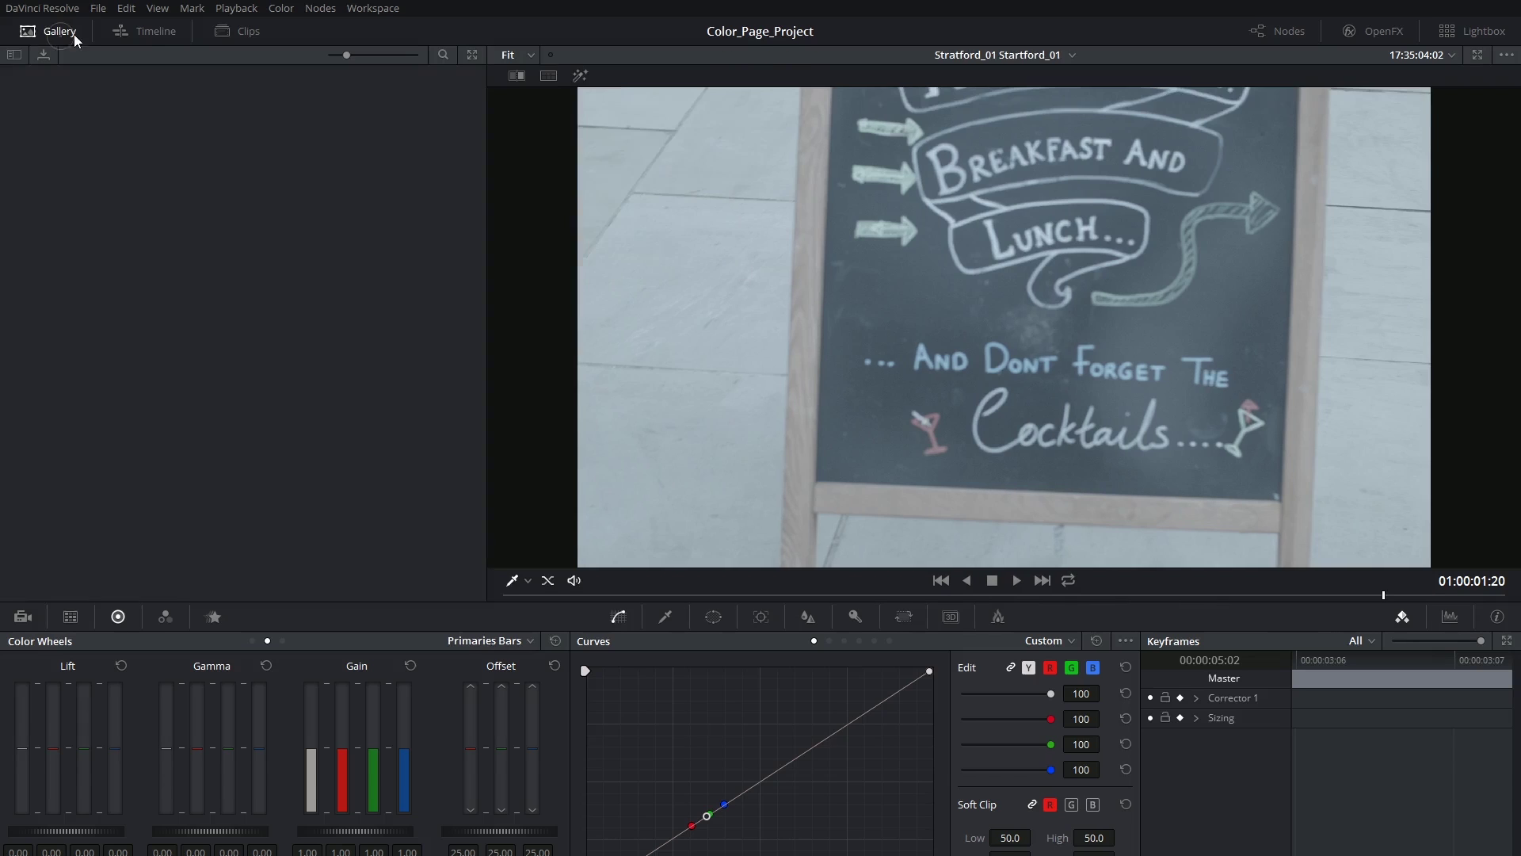
pyautogui.click(230, 33)
pyautogui.click(1277, 31)
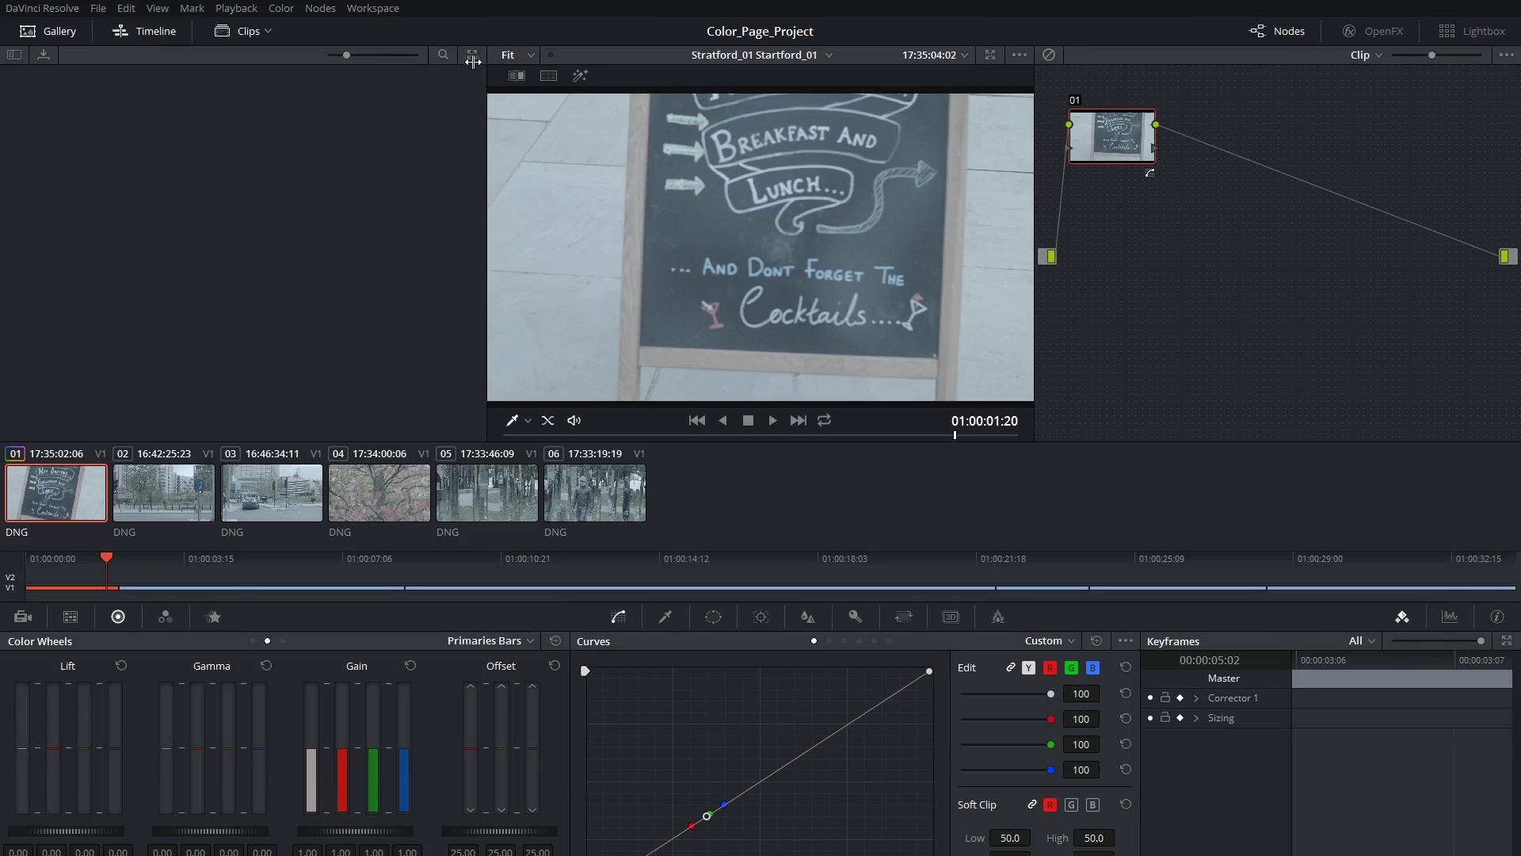
pyautogui.click(387, 12)
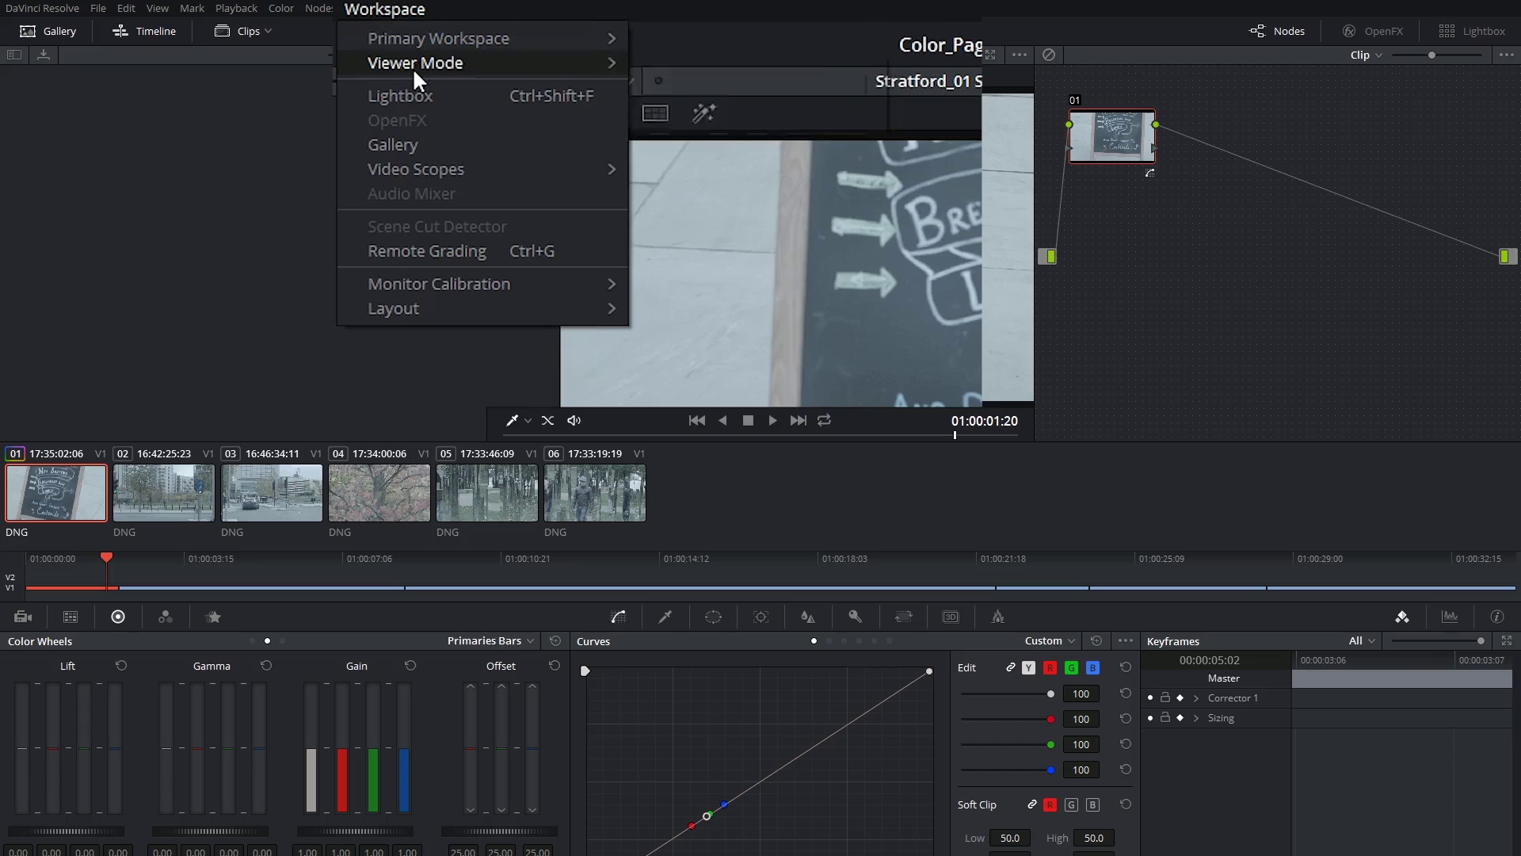
# - Show the full-screen viewer with Shift+F, then toggle the Enhanced Viewer on and off with Alt+F
pyautogui.moveTo(395, 46)
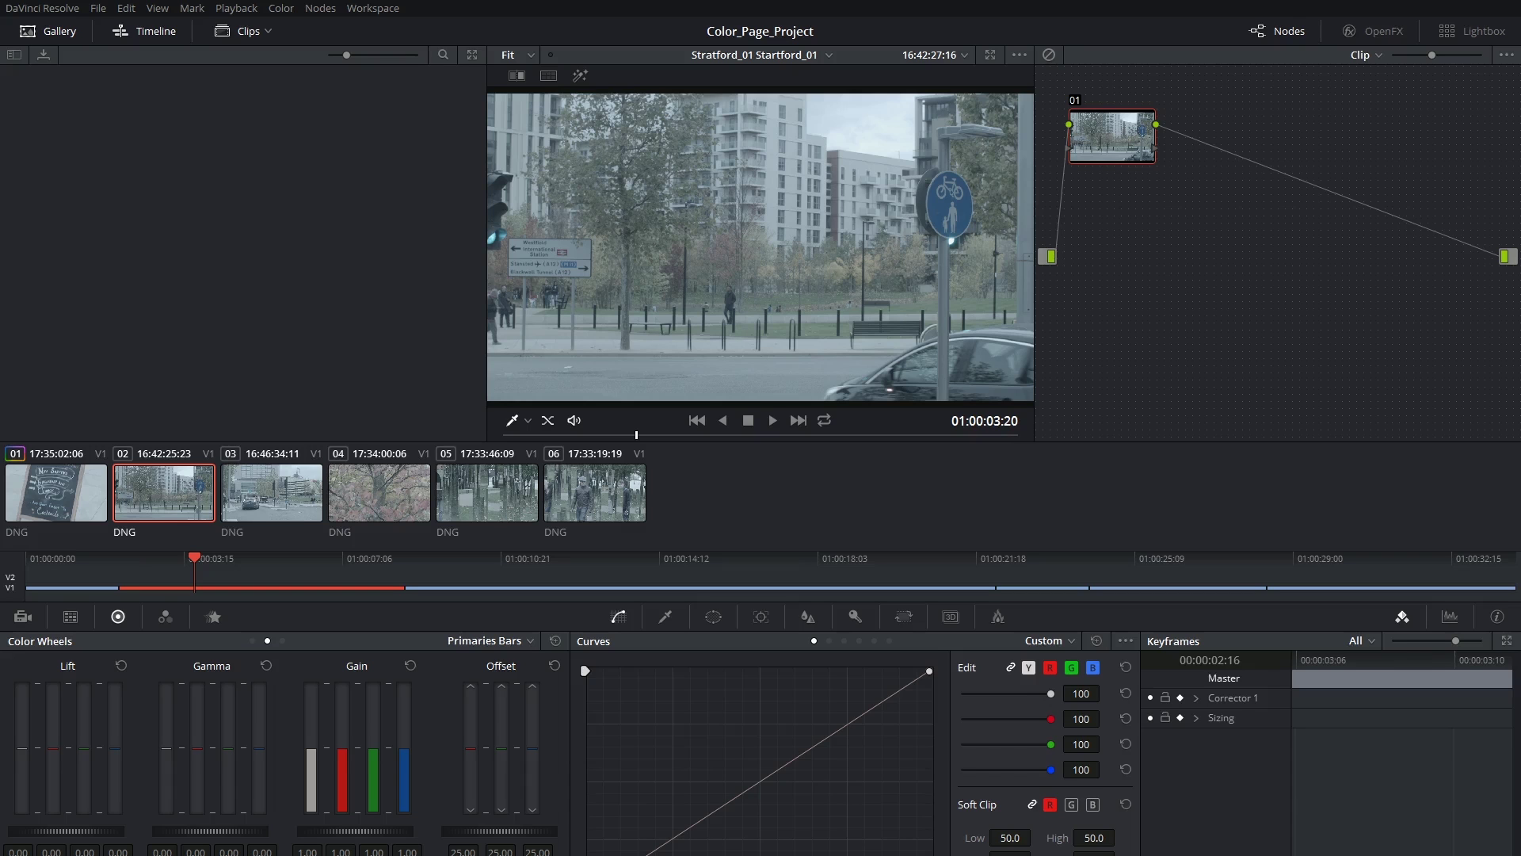
pyautogui.hotkey('shift', 'f')
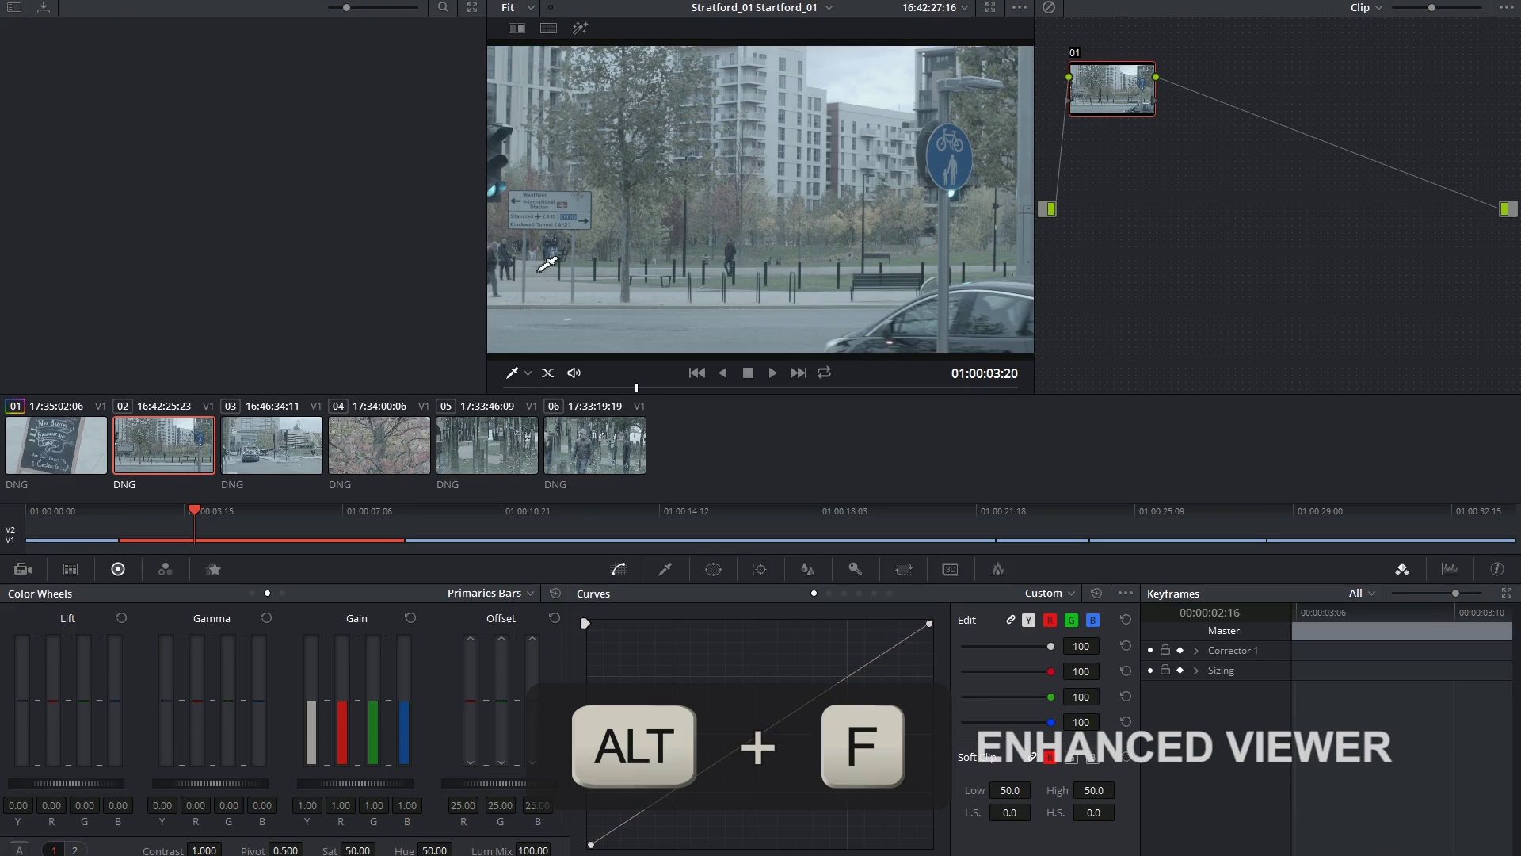
pyautogui.hotkey('alt', 'f')
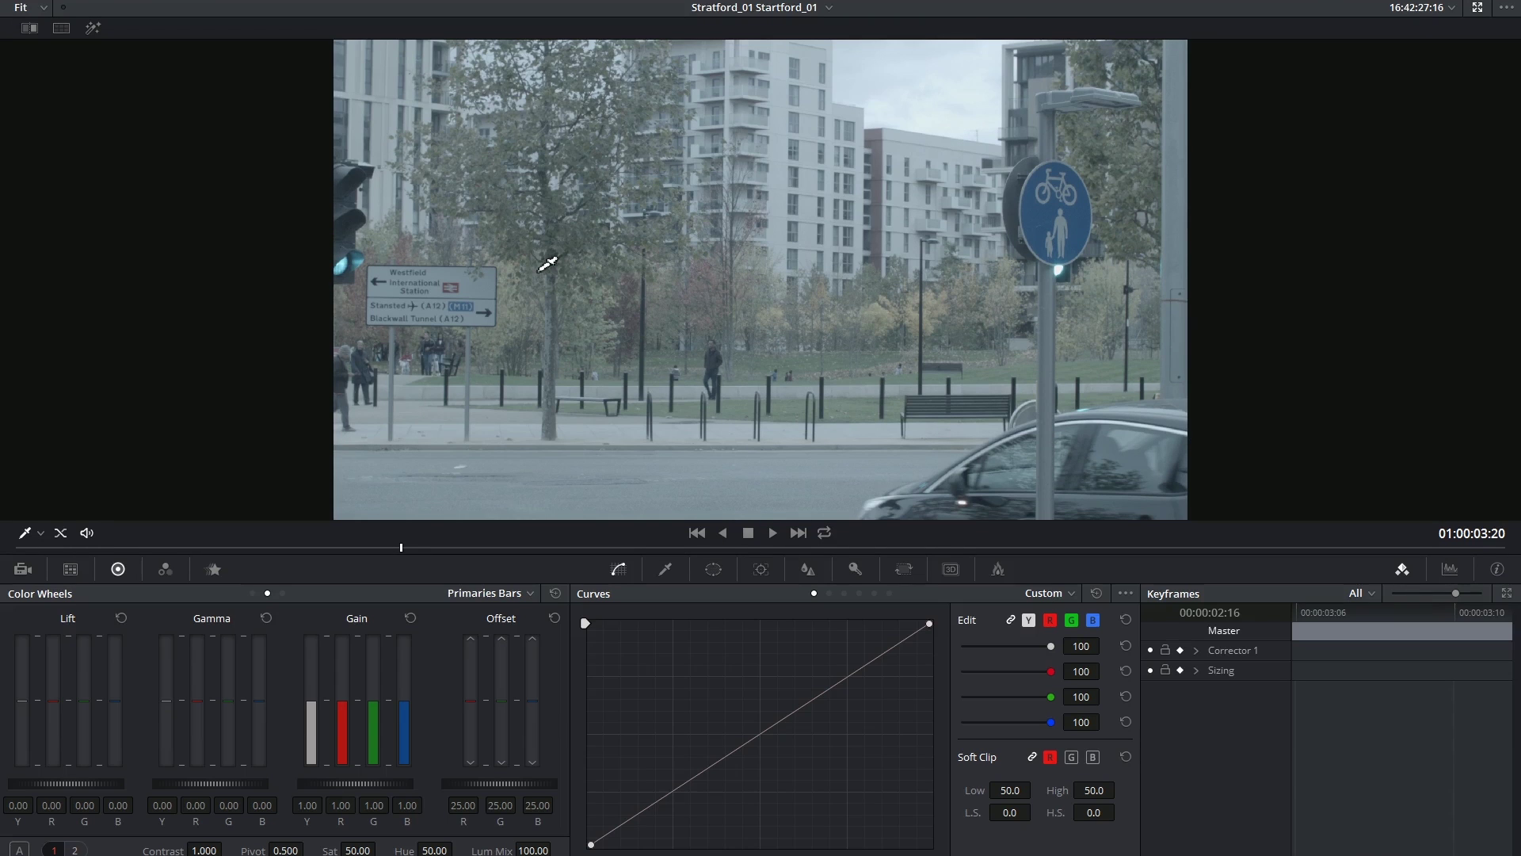
pyautogui.hotkey('alt', 'f')
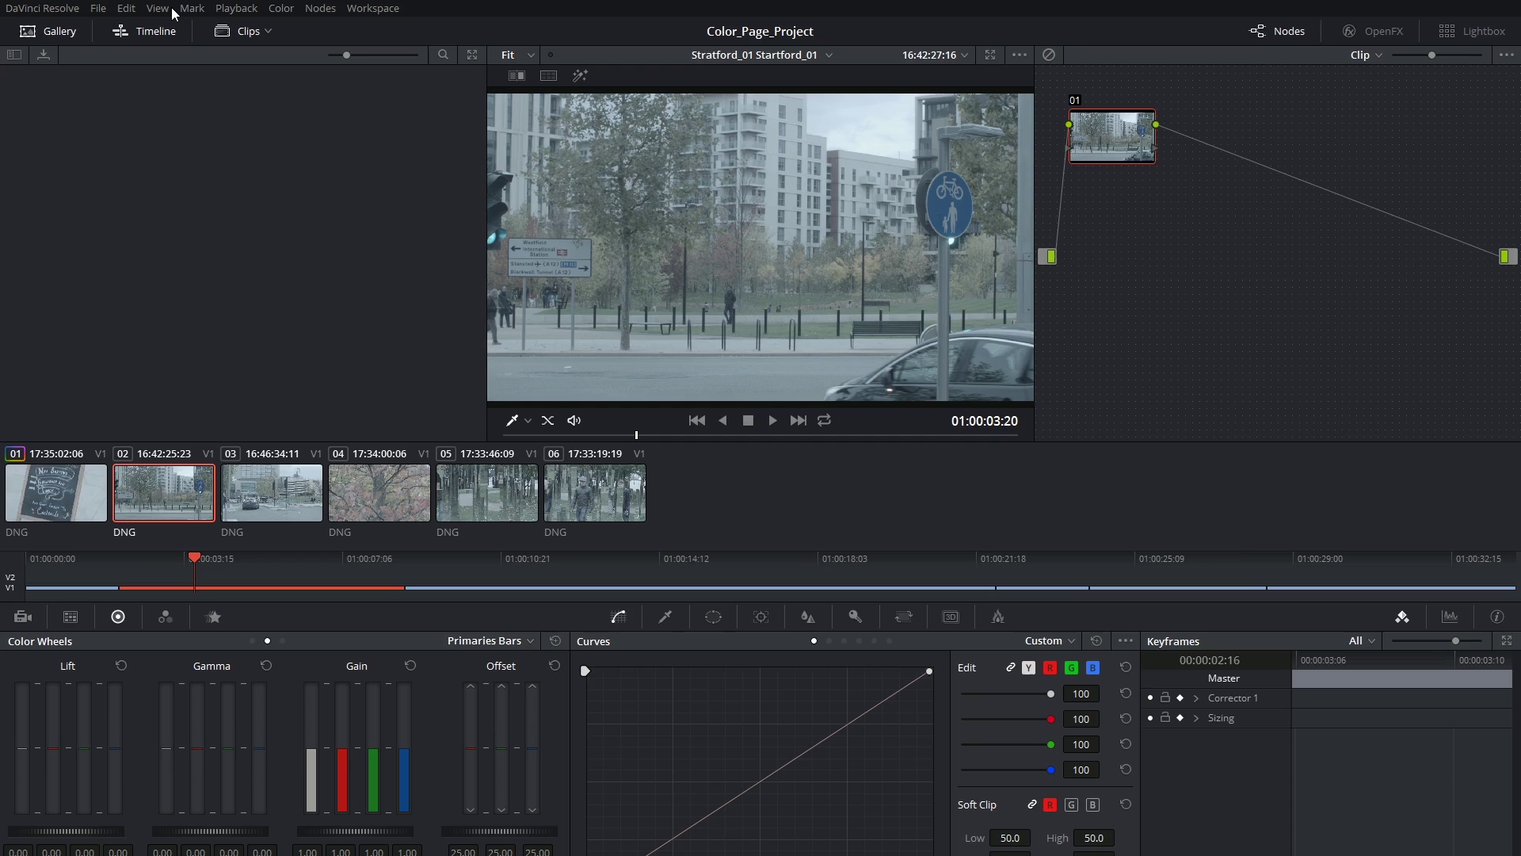